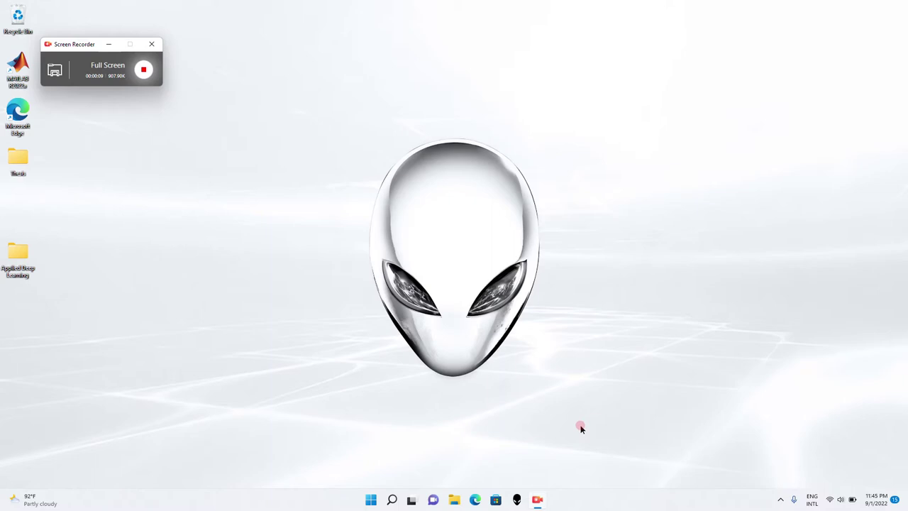
# - Open My Alienware and decline the telemetry data collection request
pyautogui.click(538, 498)
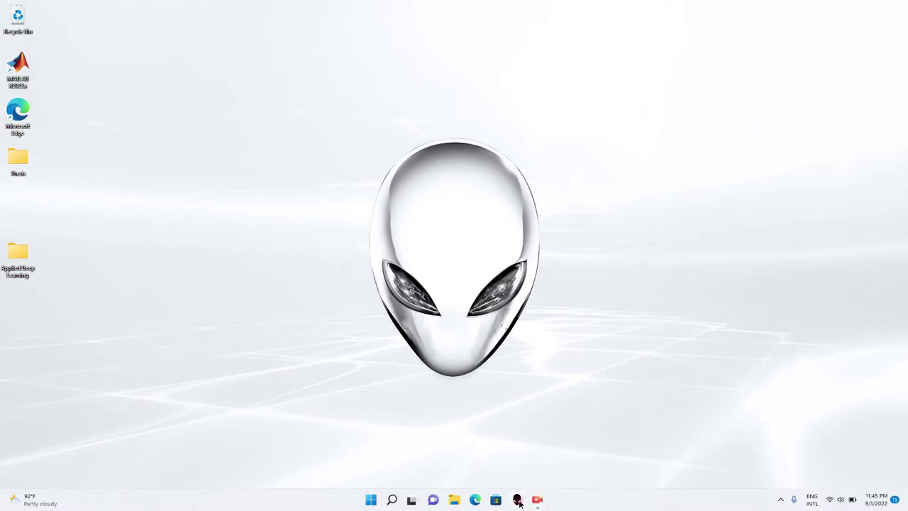
pyautogui.click(518, 499)
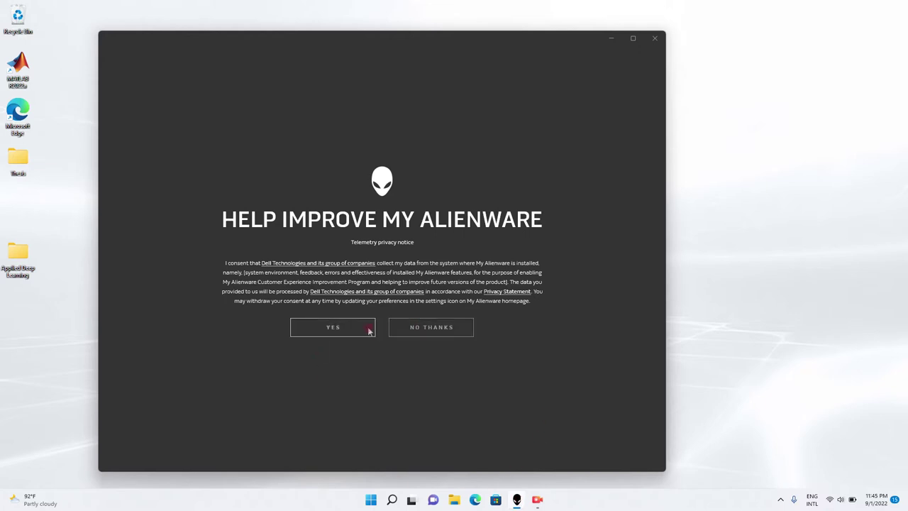
pyautogui.click(424, 327)
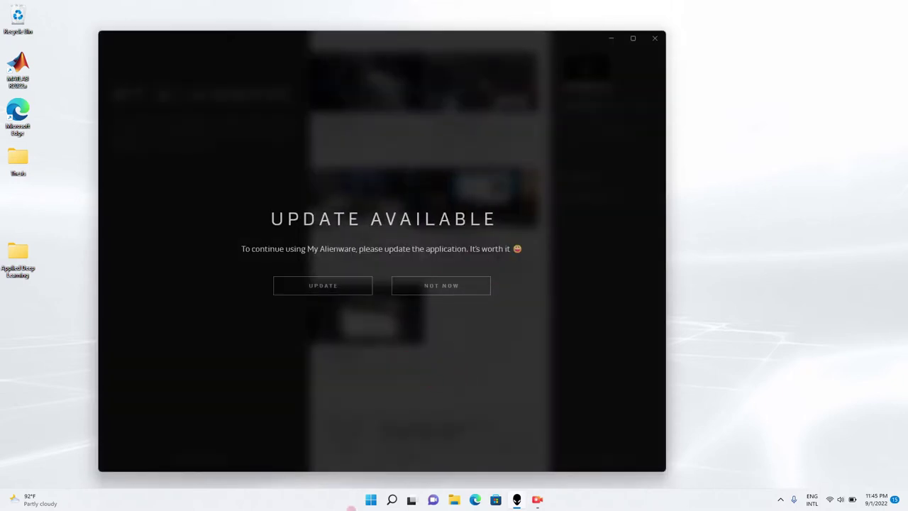
# - Open Alienware Command Center and skip downloading the additional components
pyautogui.click(368, 500)
pyautogui.write('alie')
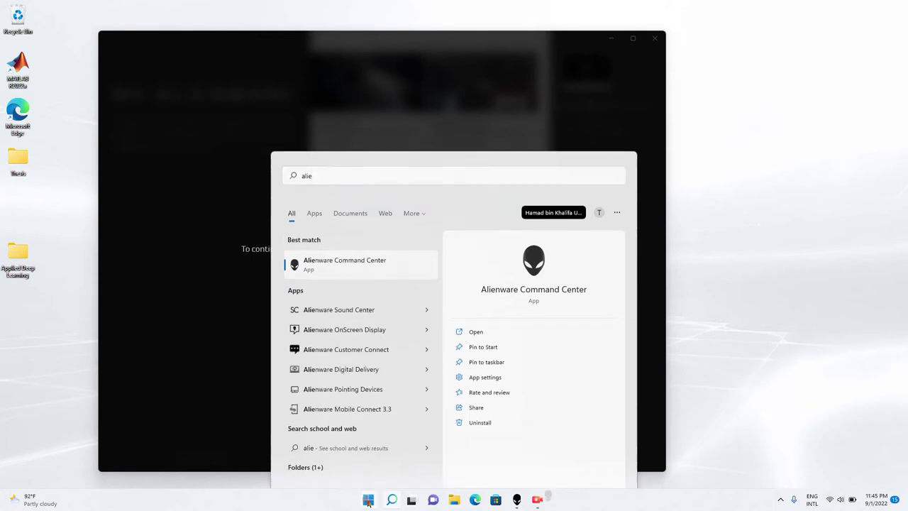
pyautogui.press('Return')
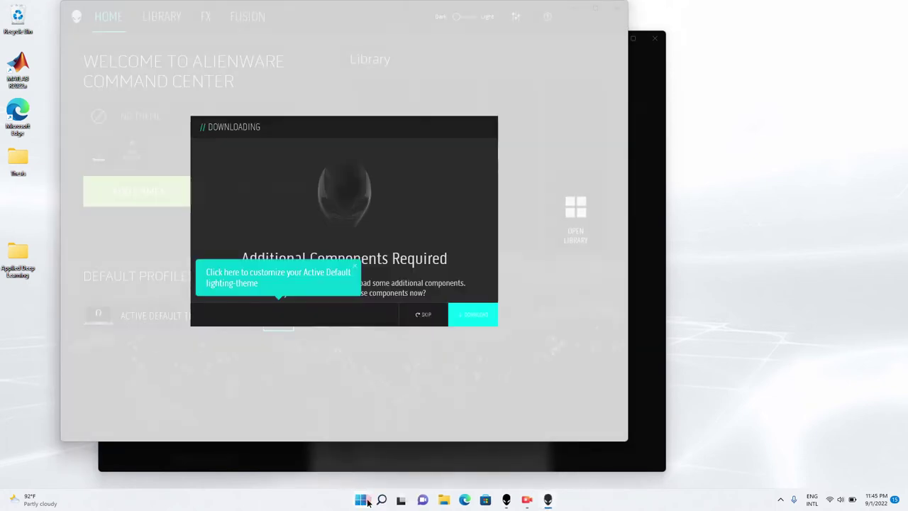
pyautogui.click(421, 315)
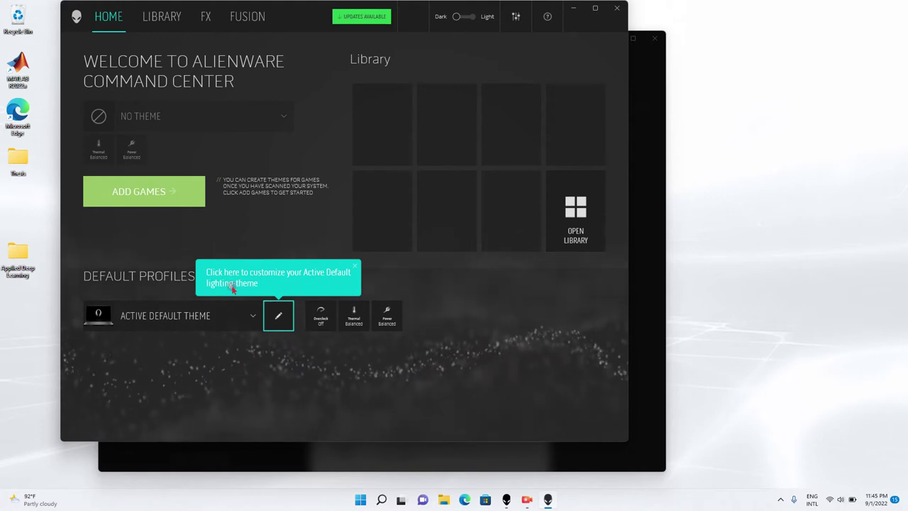
# - Open the Active Default Theme for editing, select all lighting zones, and dim their brightness to near the minimum
pyautogui.click(273, 310)
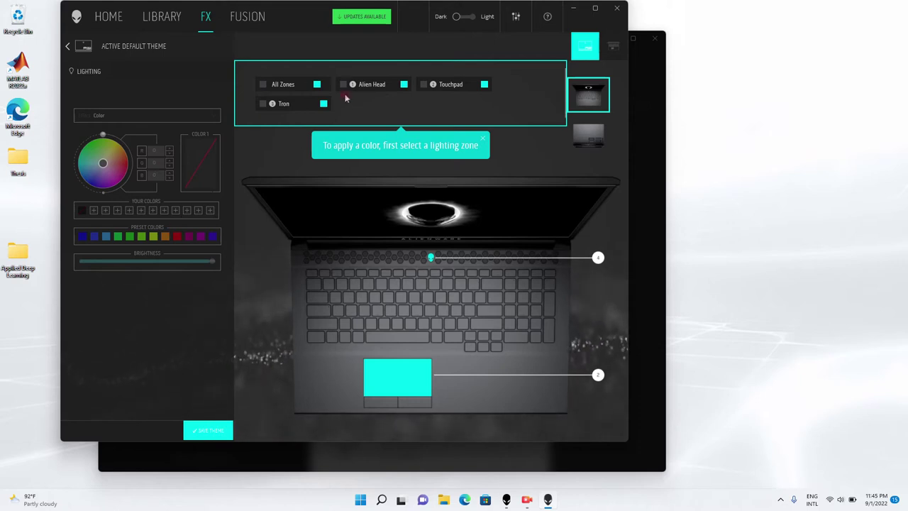
pyautogui.click(320, 85)
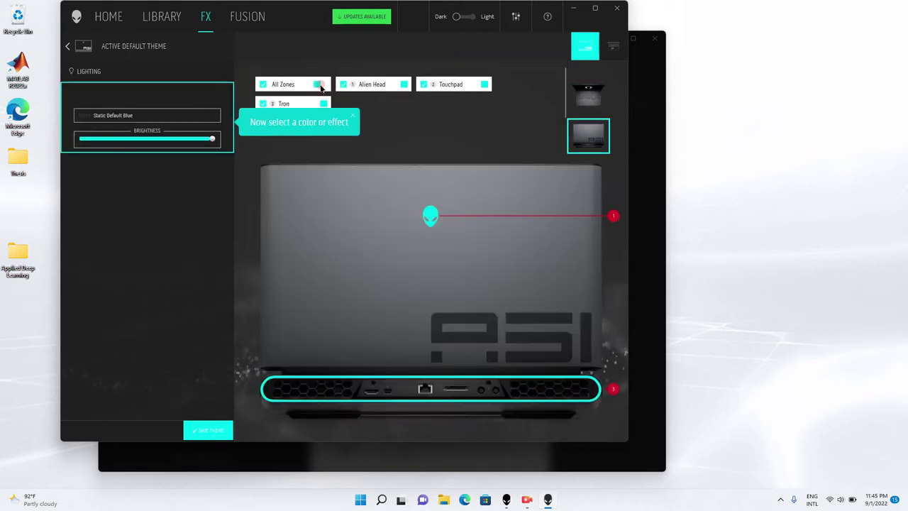
pyautogui.moveTo(214, 140); pyautogui.dragTo(90, 142)
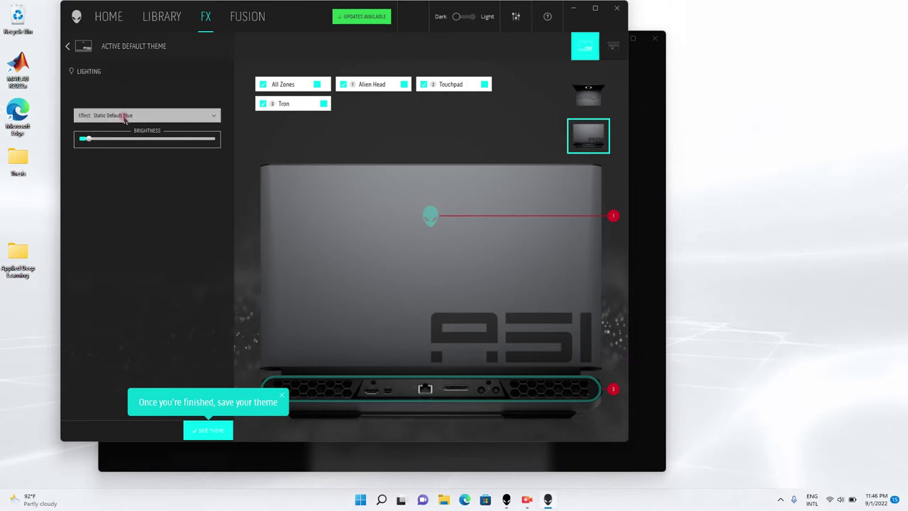
# - Change the effect for all zones to Color and set the brightness to 5
pyautogui.click(124, 117)
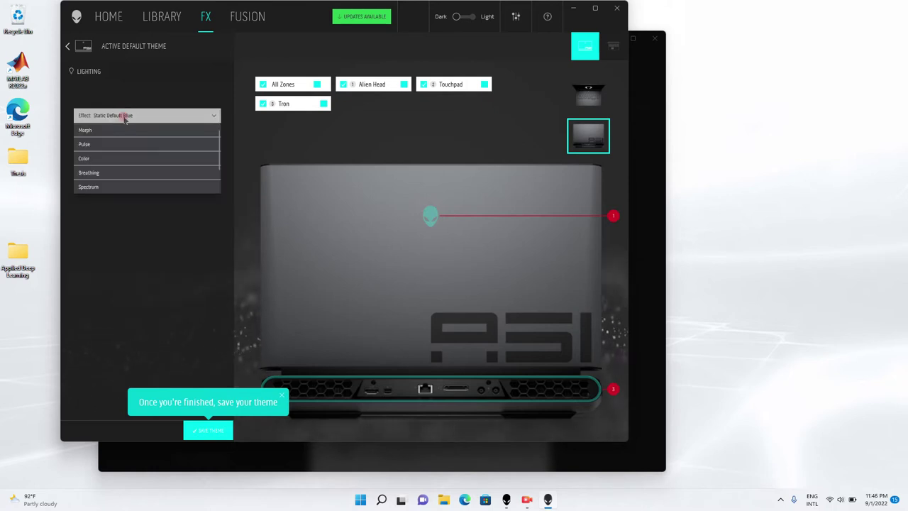
pyautogui.click(121, 163)
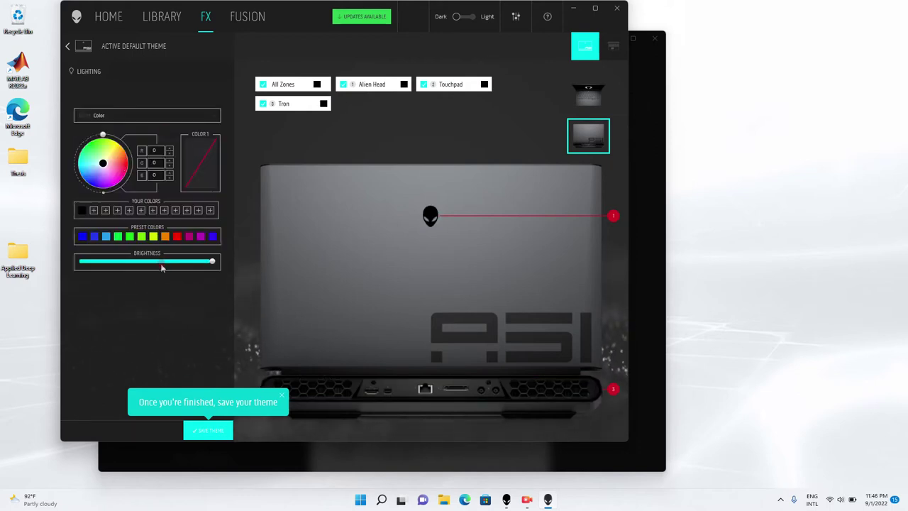
pyautogui.moveTo(146, 262); pyautogui.dragTo(88, 265)
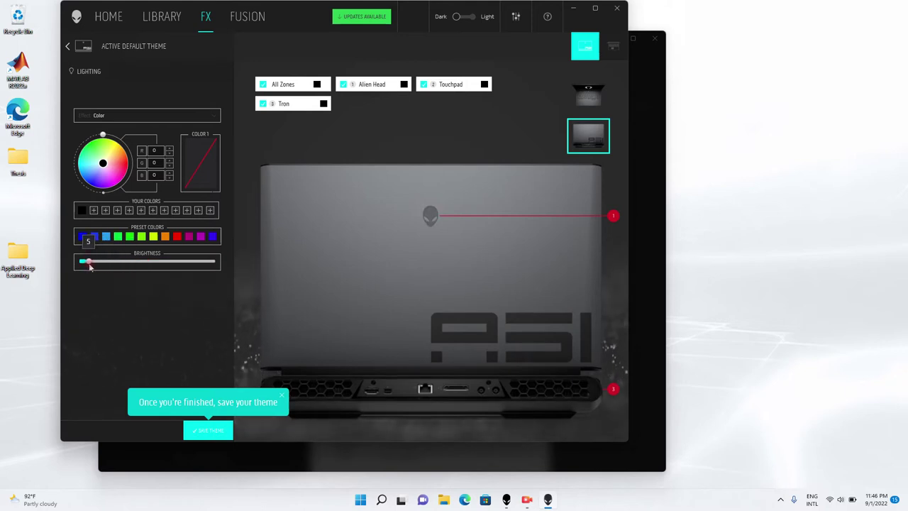
pyautogui.moveTo(89, 265); pyautogui.dragTo(89, 265)
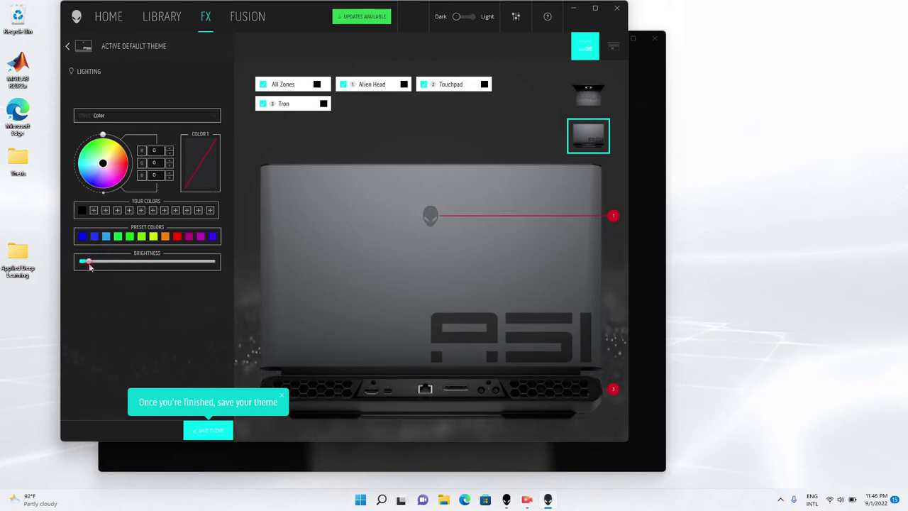
# - Try the red preset color and the purple preset color on all lighting zones
pyautogui.click(178, 236)
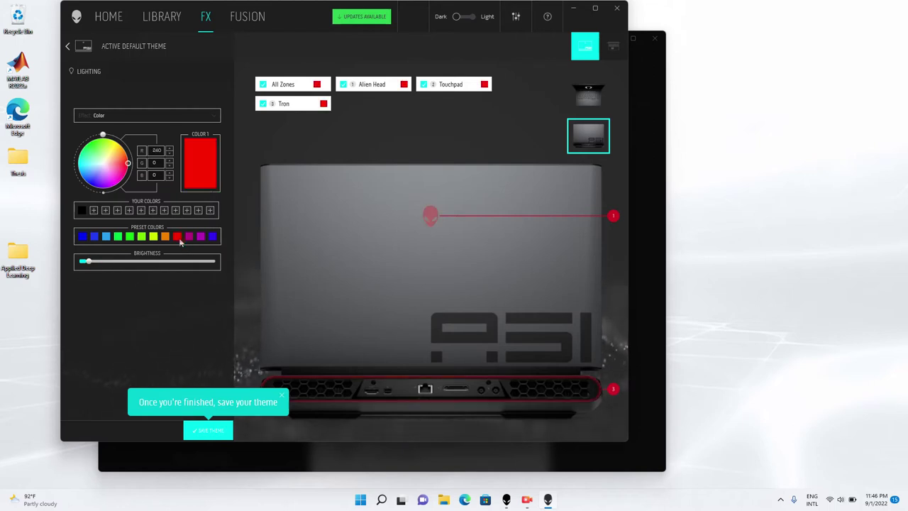
pyautogui.click(201, 237)
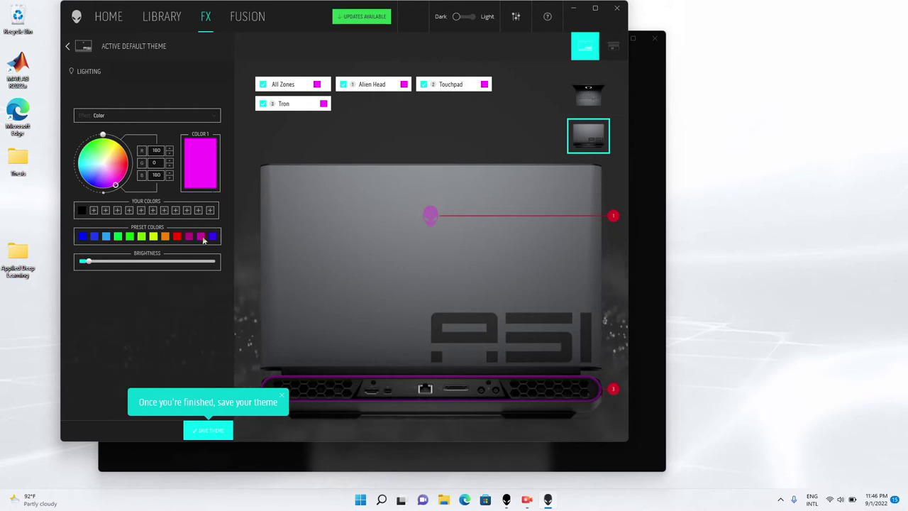
# - Show the keyboard-side view of the laptop and toggle the selection of the Touchpad, Alien Head and Tron zones
pyautogui.click(594, 108)
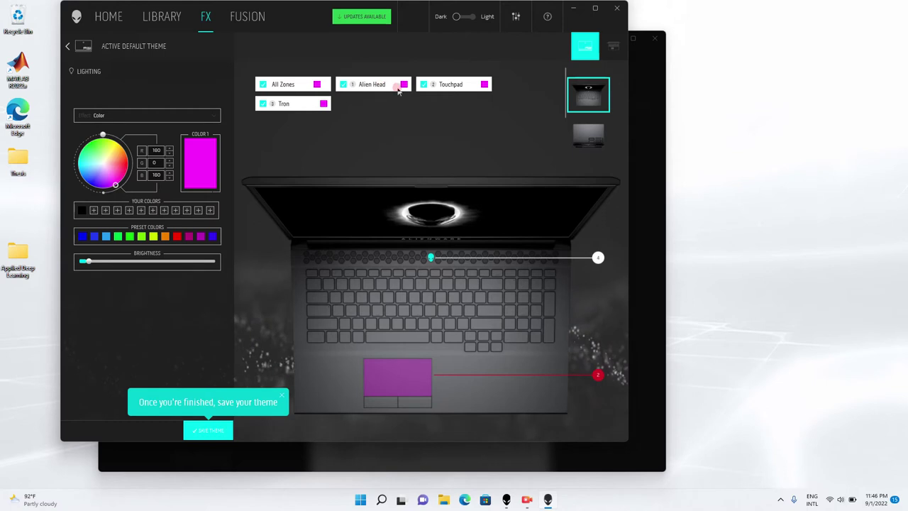
pyautogui.click(448, 85)
pyautogui.click(448, 87)
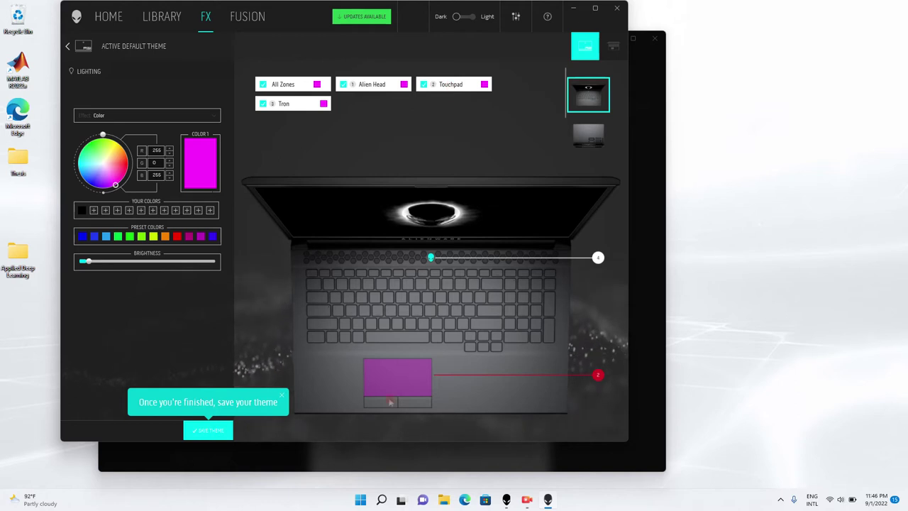
pyautogui.click(380, 86)
pyautogui.click(303, 105)
pyautogui.click(303, 104)
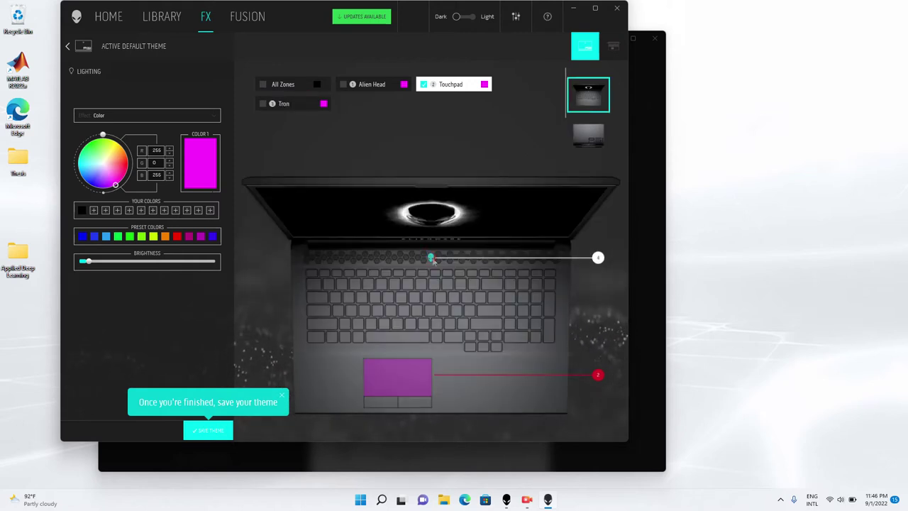
# - Select all zones and set their color on the color wheel to a red of about R 255, G 12, B 0
pyautogui.click(264, 85)
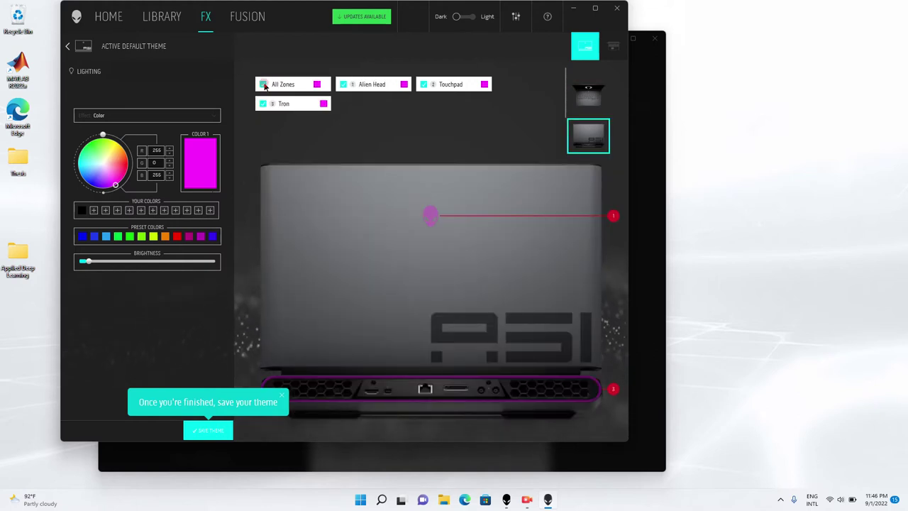
pyautogui.click(126, 168)
pyautogui.moveTo(127, 170)
pyautogui.mouseDown()
pyautogui.moveTo(126, 177)
pyautogui.moveTo(133, 164)
pyautogui.mouseUp()
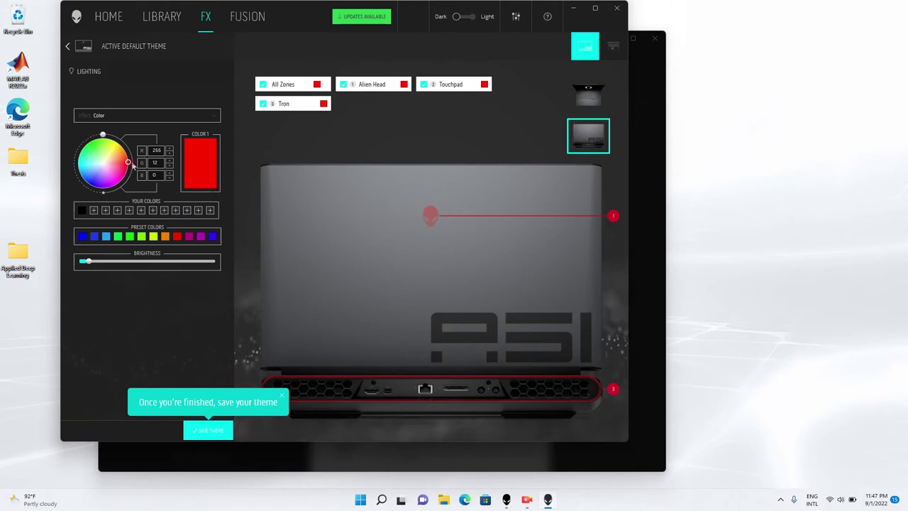
# - Switch to the keyboard lighting and give the Q key the purple preset color
pyautogui.click(608, 46)
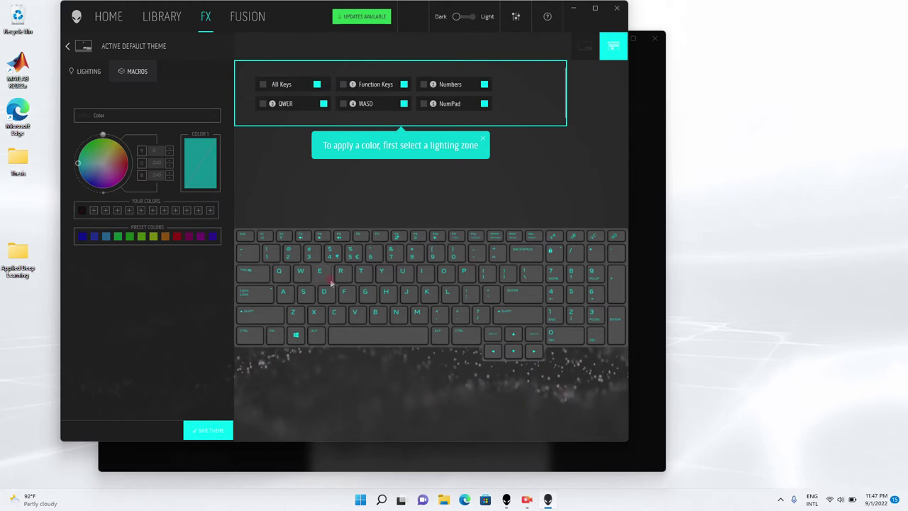
pyautogui.click(284, 276)
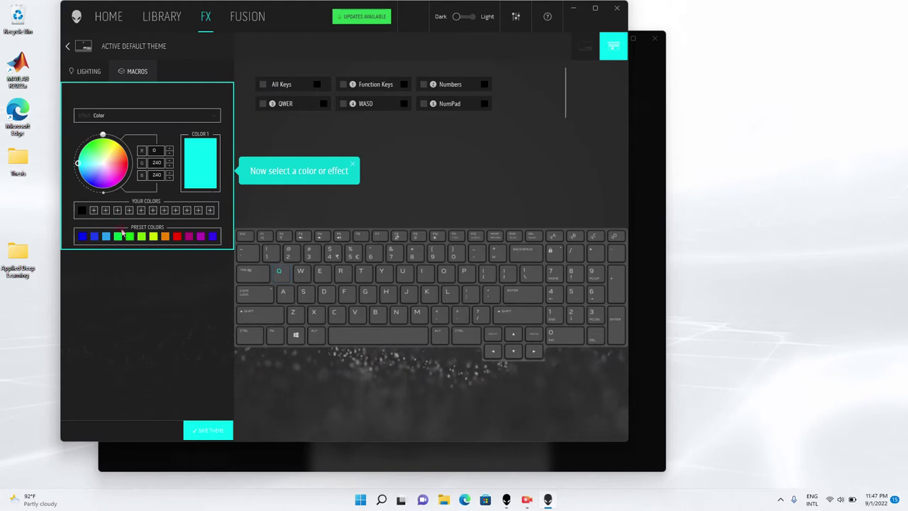
pyautogui.click(199, 238)
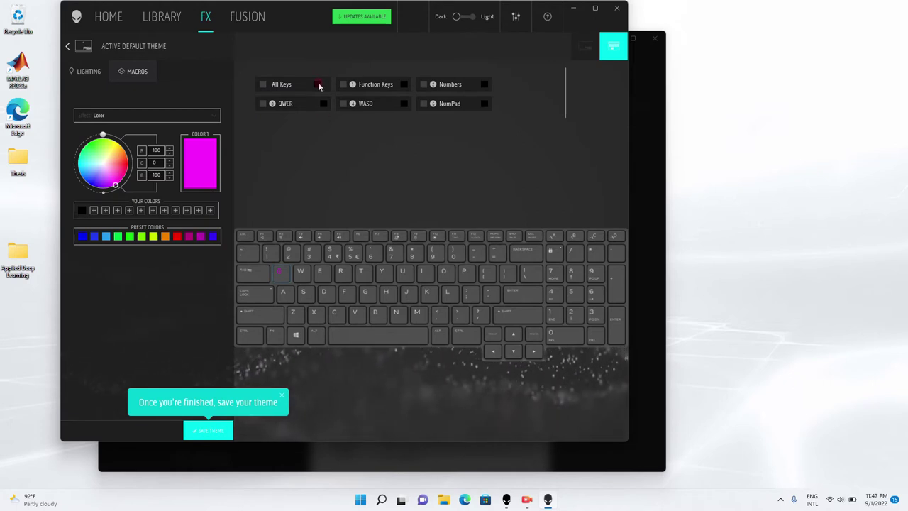
# - Give the A key the red preset color and the S key the violet-blue preset (60, 0, 240)
pyautogui.click(290, 294)
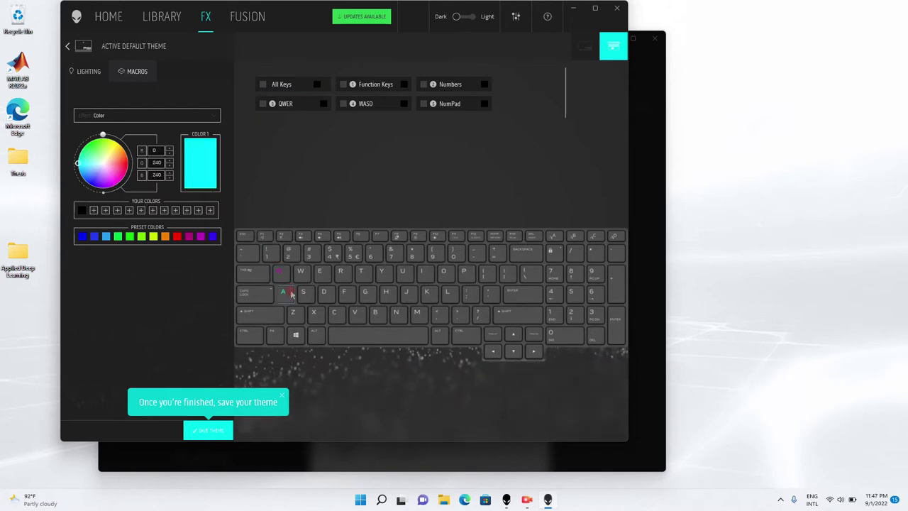
pyautogui.click(176, 236)
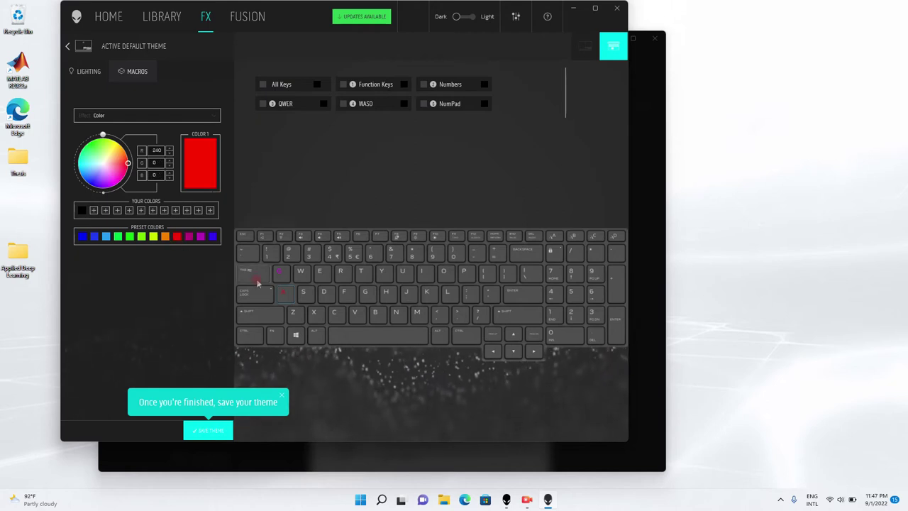
pyautogui.click(305, 291)
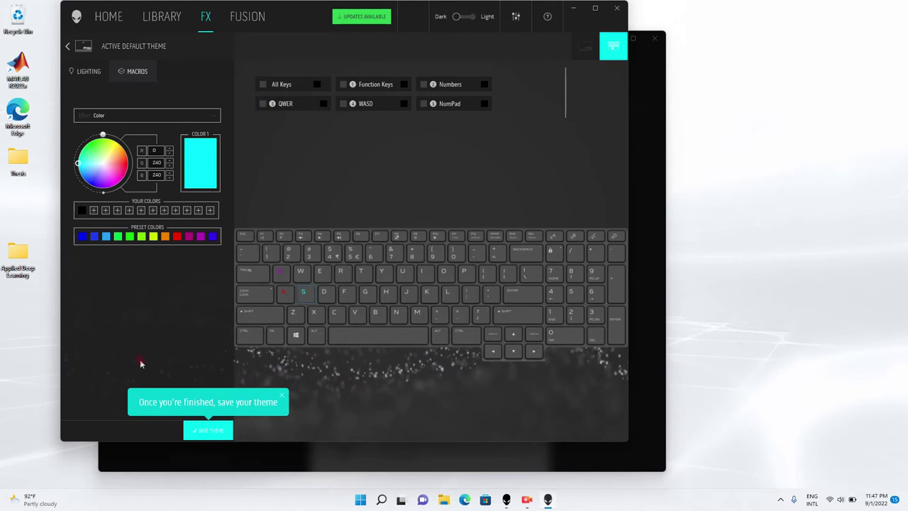
pyautogui.click(211, 237)
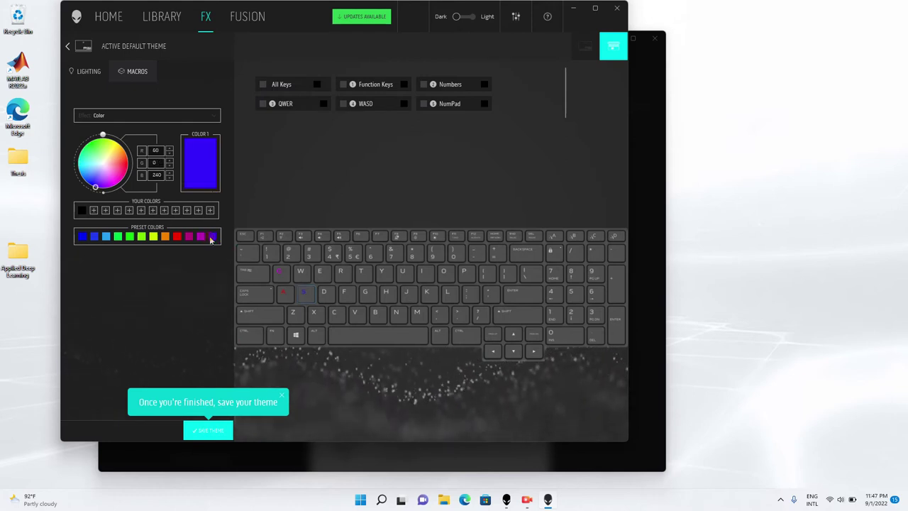
# - Give the W key the blue preset (0, 0, 240) and the X key black, and select the Z key
pyautogui.click(300, 271)
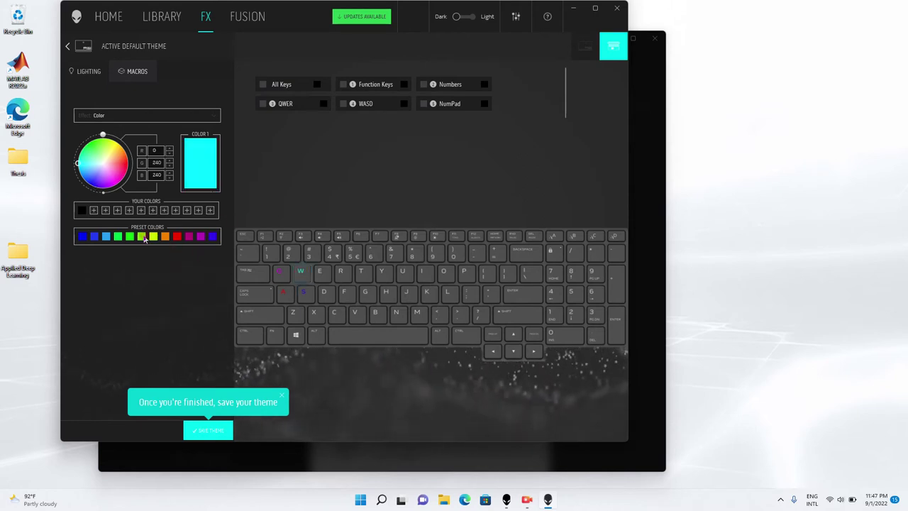
pyautogui.click(83, 237)
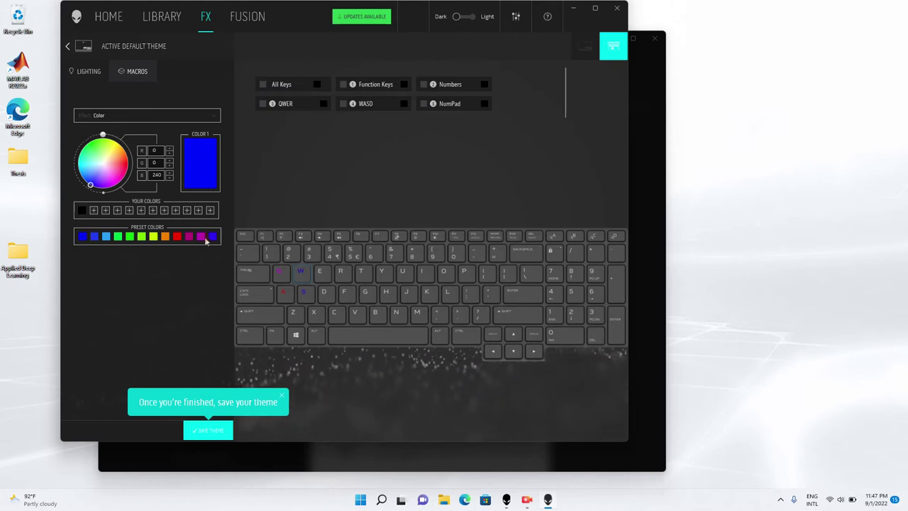
pyautogui.click(315, 312)
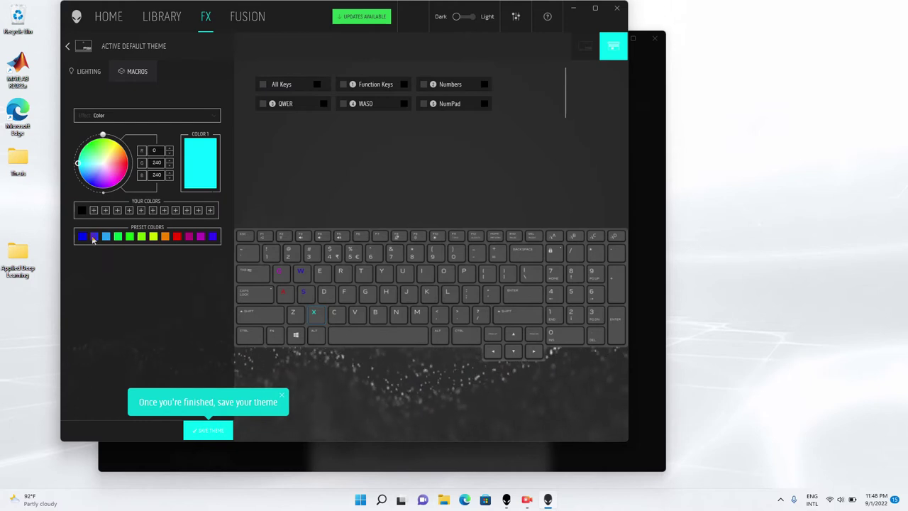
pyautogui.click(83, 210)
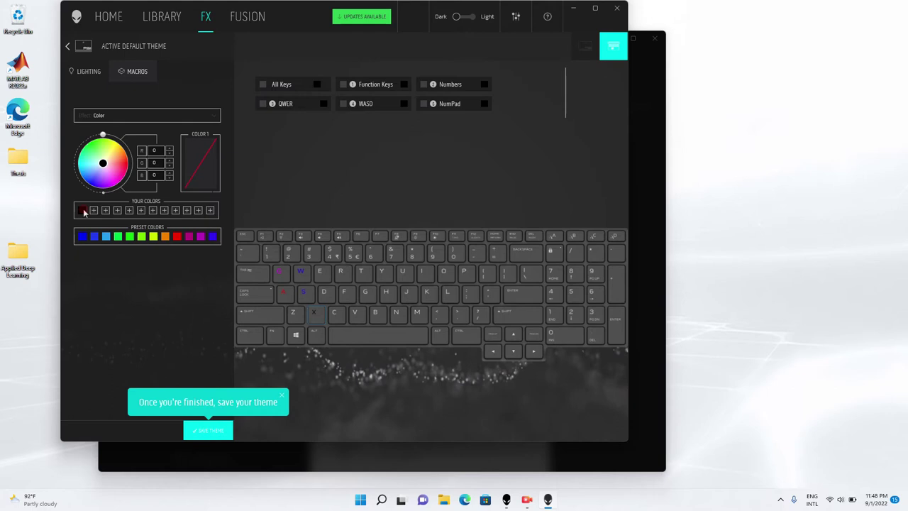
pyautogui.click(293, 313)
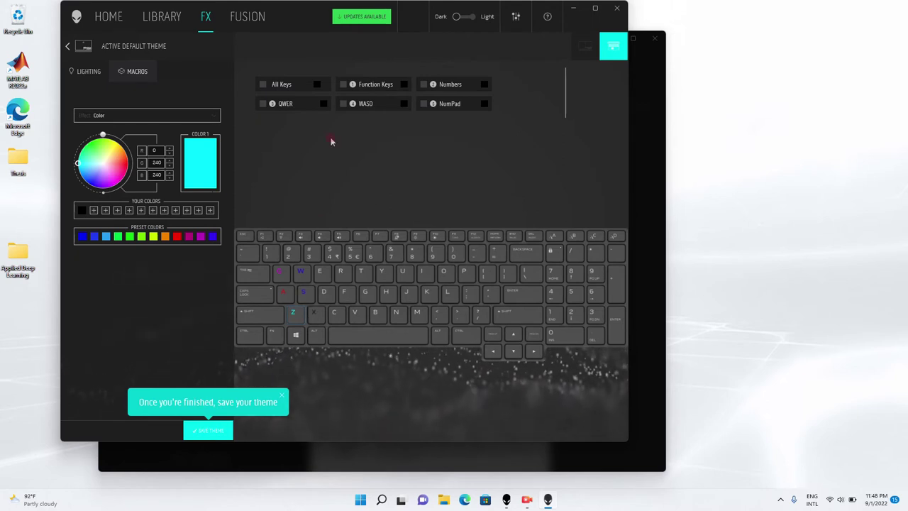
# - Apply the blue preset color to the Function Keys zone and add the Numbers zone to the selection
pyautogui.click(373, 86)
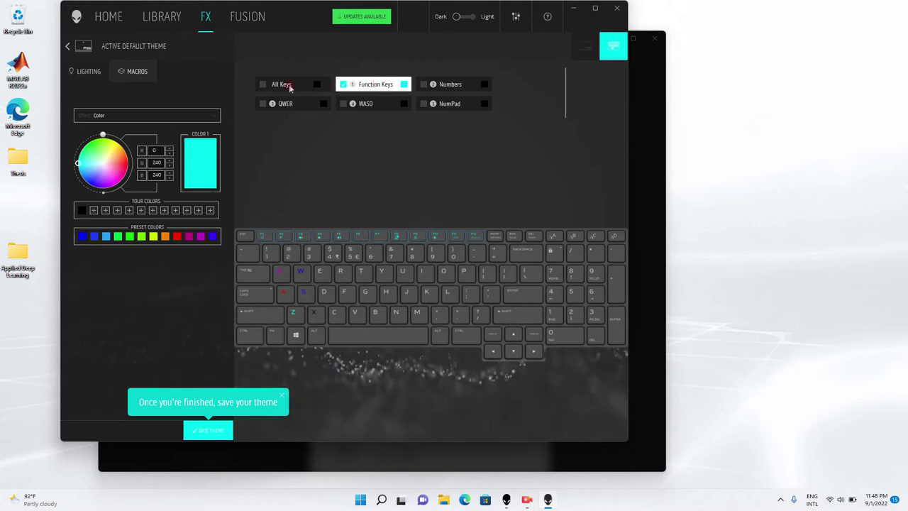
pyautogui.click(81, 239)
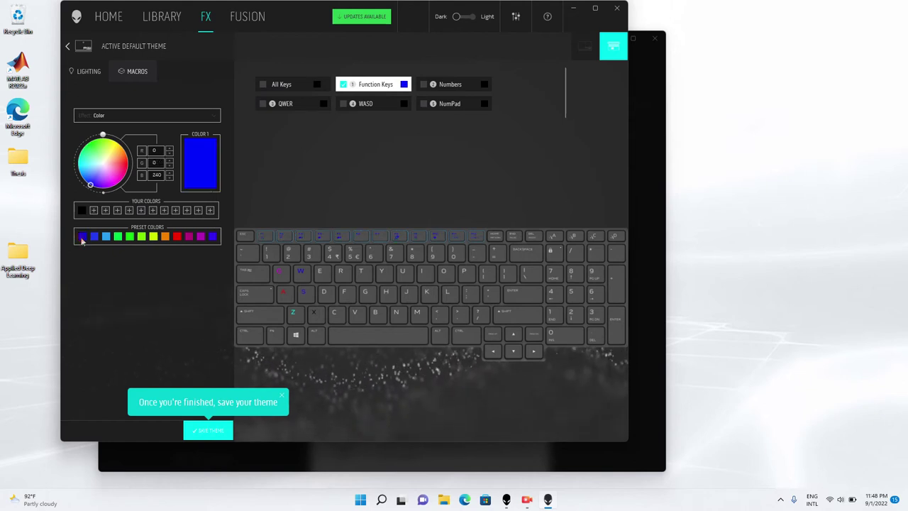
pyautogui.click(449, 85)
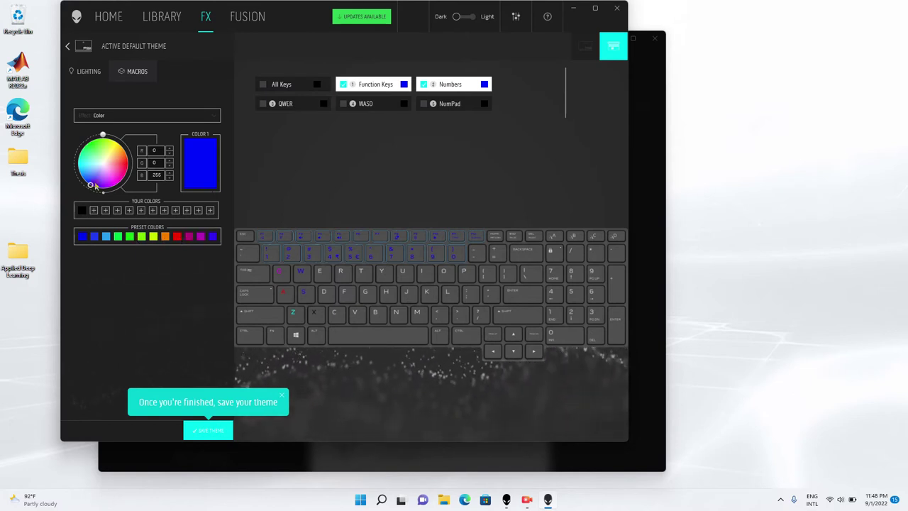
# - Color the Function Keys and Numbers zones magenta (227, 0, 255), and give the Function Keys zone alone the blue preset (0, 0, 240)
pyautogui.moveTo(91, 186); pyautogui.dragTo(115, 191)
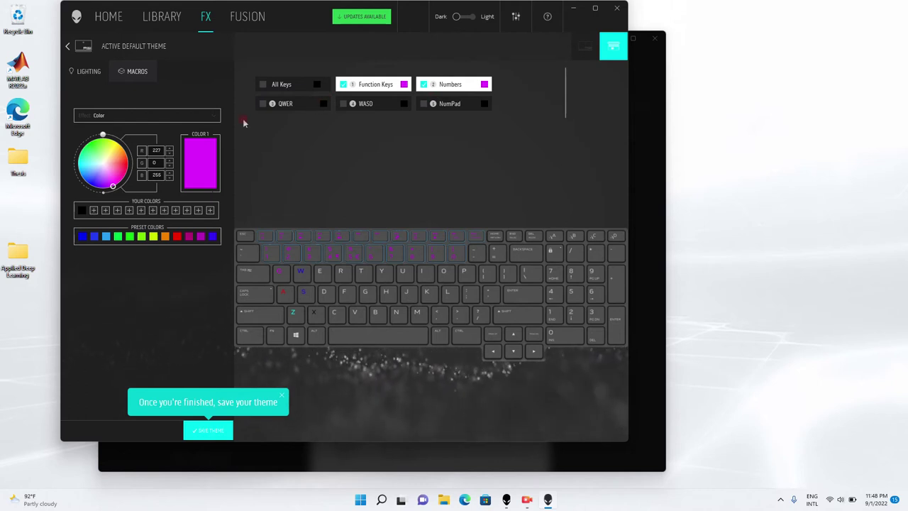
pyautogui.click(342, 85)
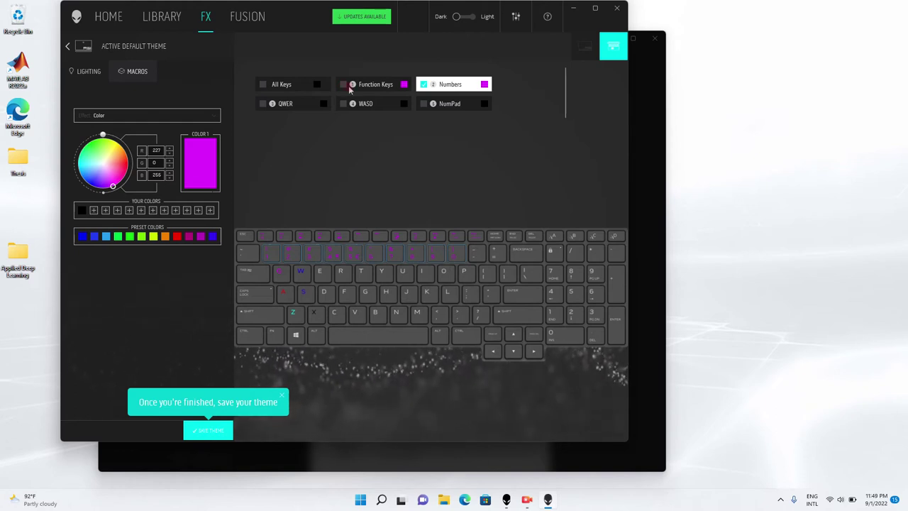
pyautogui.click(386, 85)
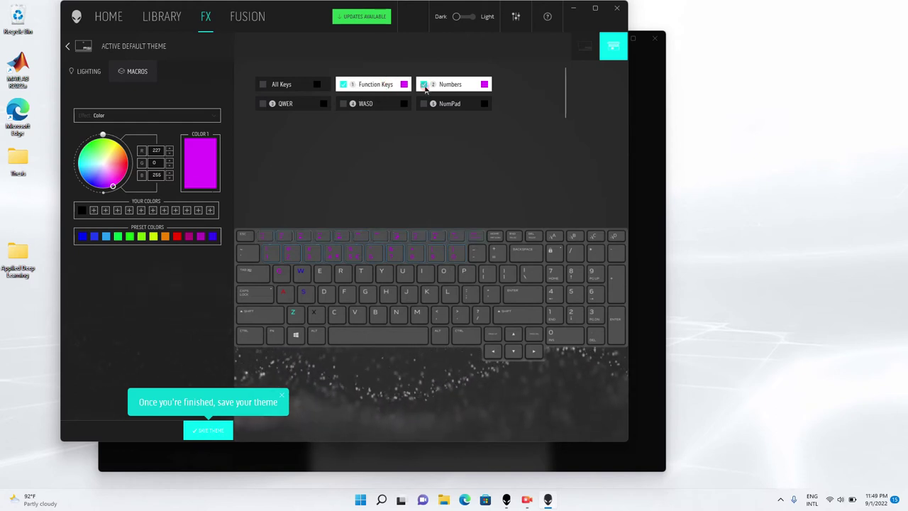
pyautogui.click(424, 85)
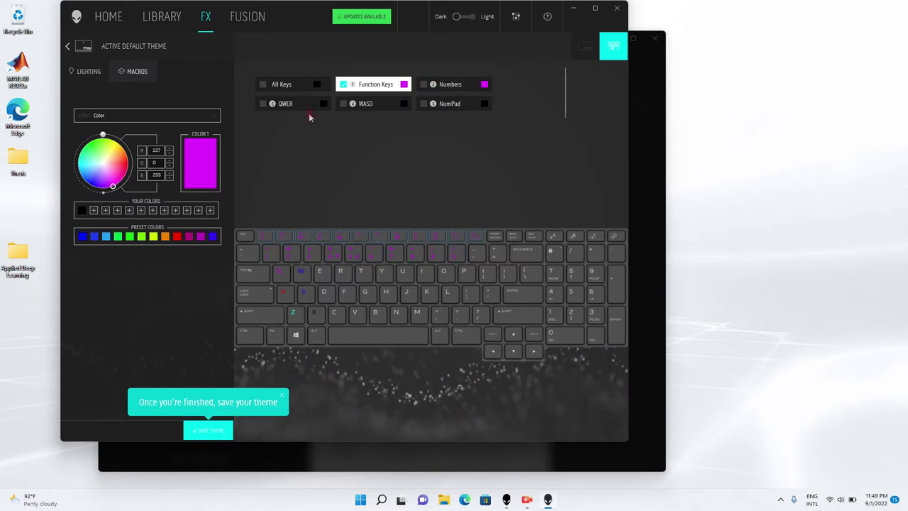
pyautogui.click(81, 239)
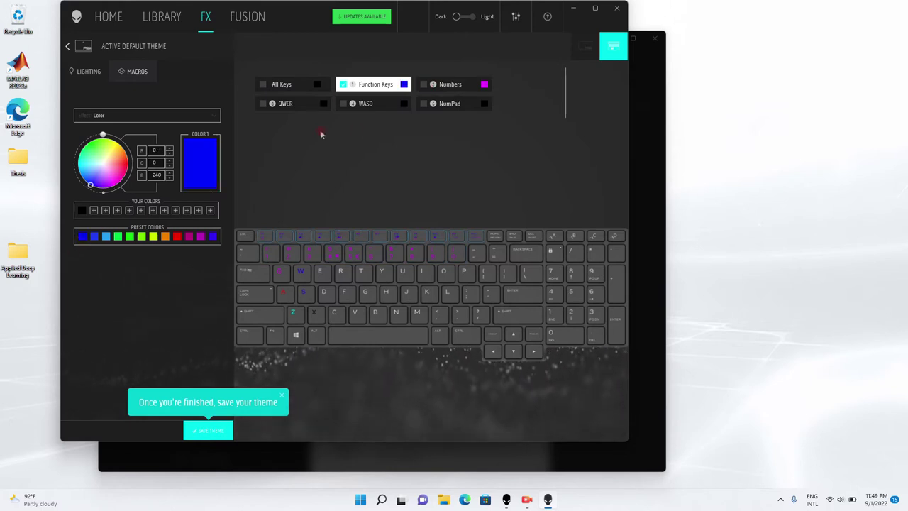
# - Give the WASD zone alone the red preset color and the QWER zone alone the green preset color
pyautogui.click(344, 105)
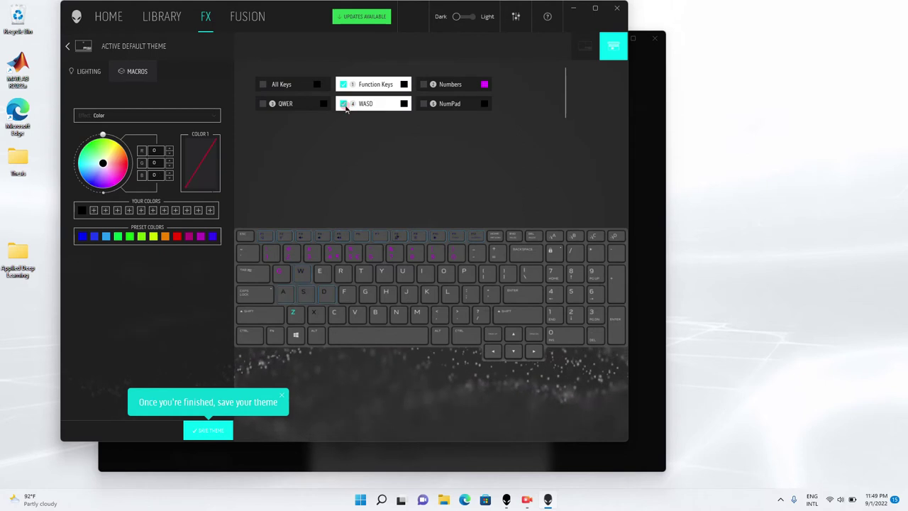
pyautogui.click(342, 85)
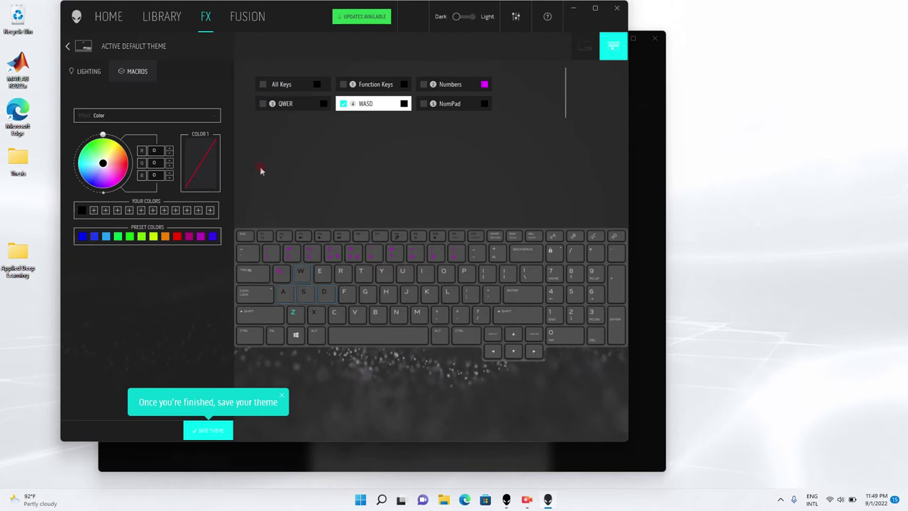
pyautogui.click(177, 236)
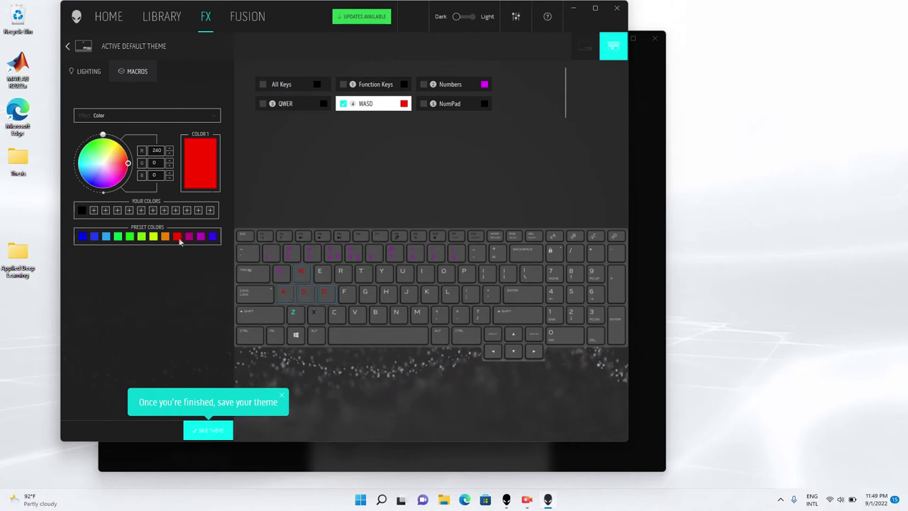
pyautogui.click(343, 104)
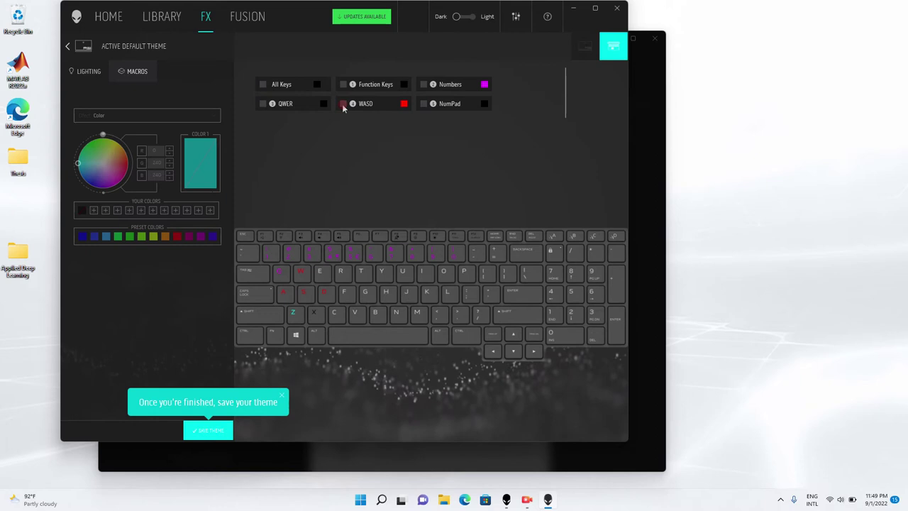
pyautogui.click(264, 105)
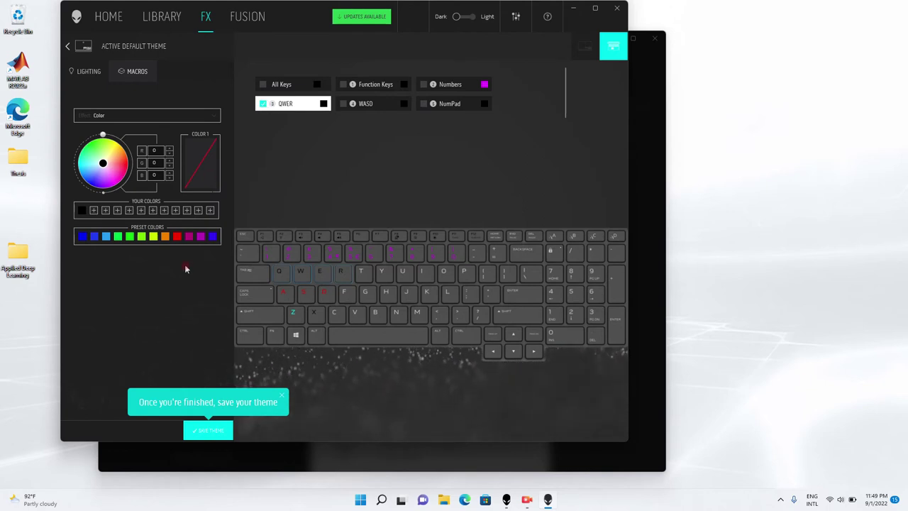
pyautogui.click(131, 238)
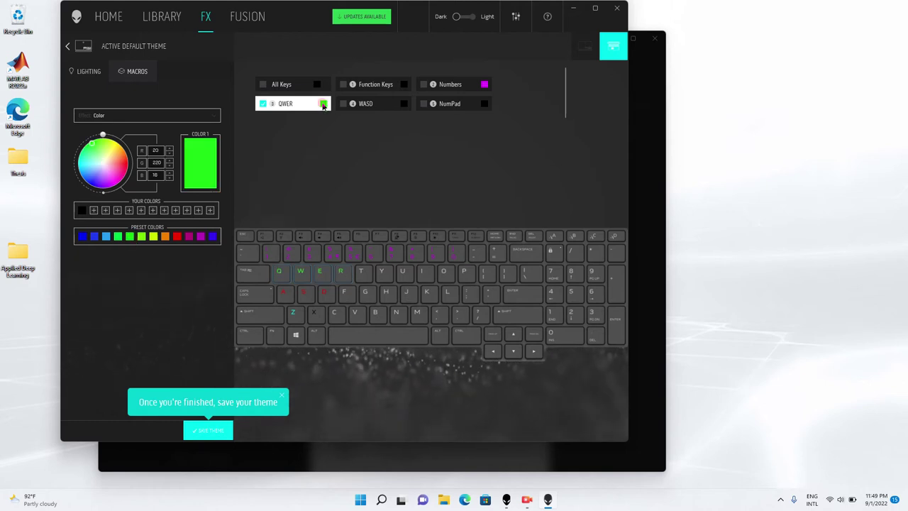
# - Select only the NumPad zone and give it the red preset color (240, 0, 0)
pyautogui.click(431, 104)
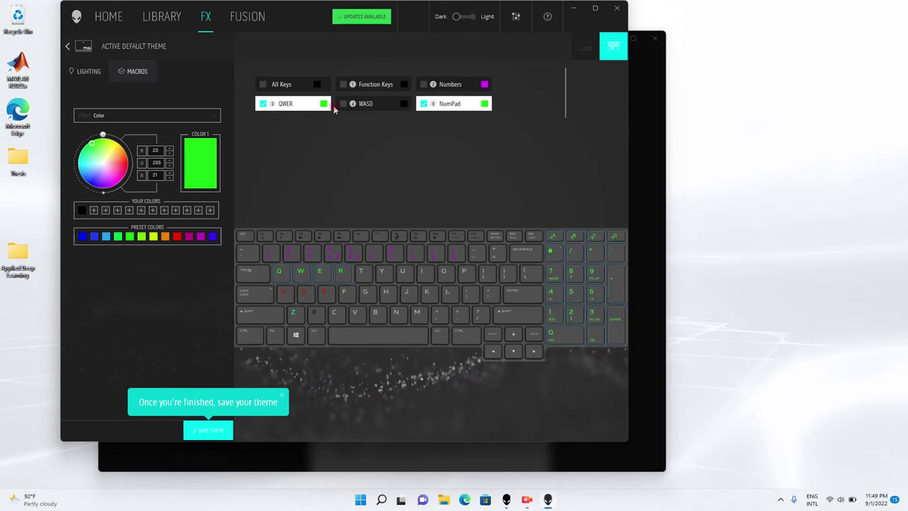
pyautogui.click(263, 104)
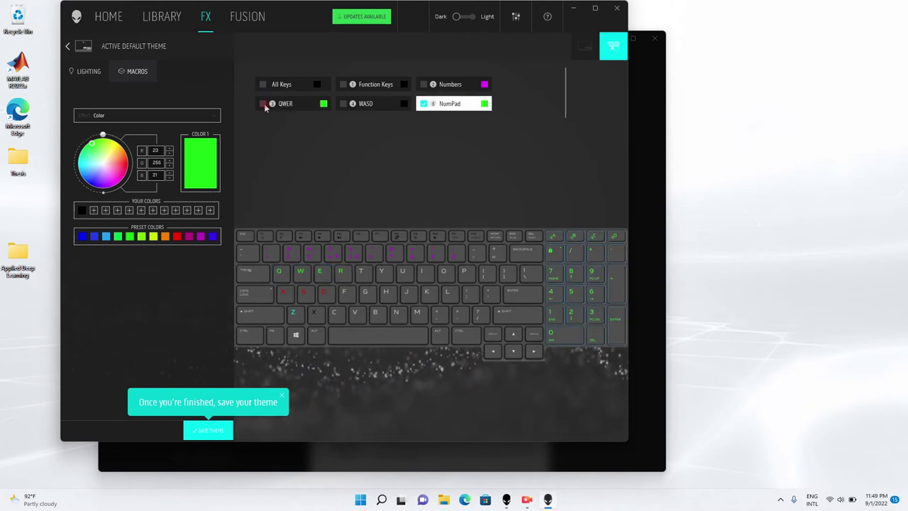
pyautogui.click(178, 238)
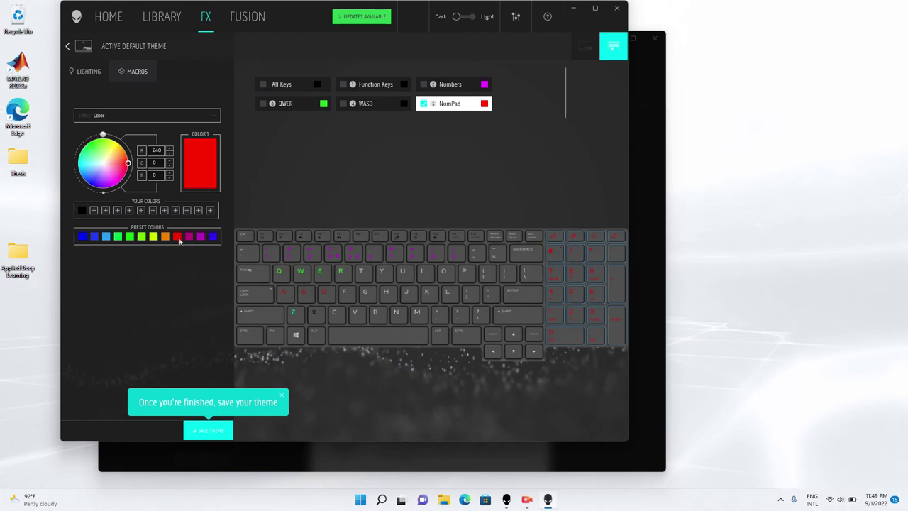
pyautogui.click(422, 105)
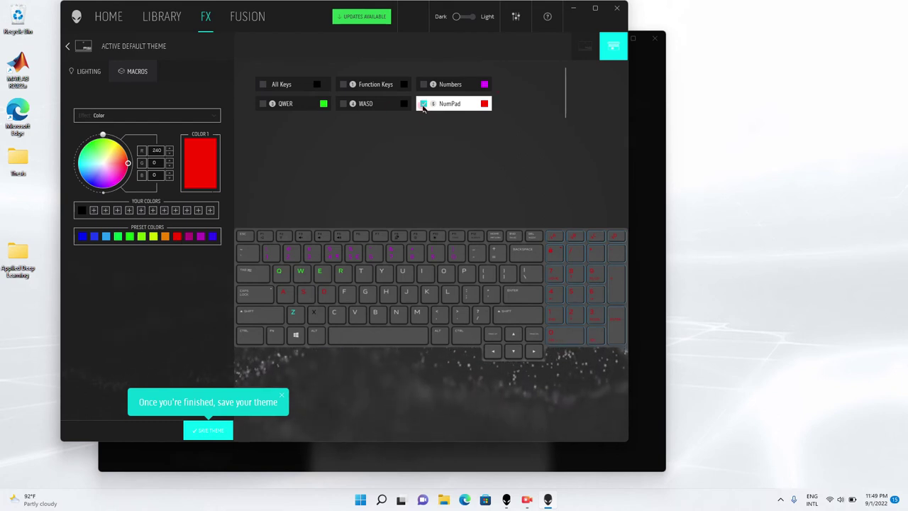
# - Give the WASD zone the violet-blue preset color and the Function Keys zone the yellow preset (200, 244, 0)
pyautogui.click(342, 104)
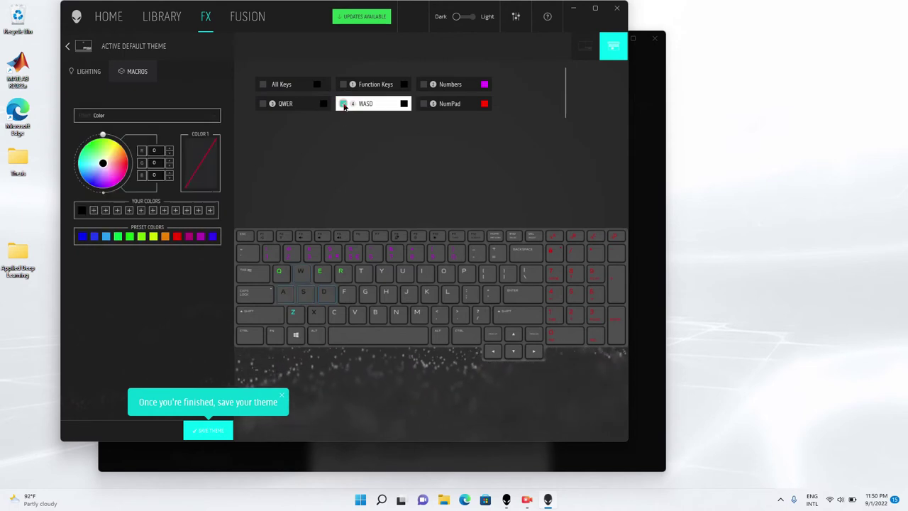
pyautogui.click(212, 237)
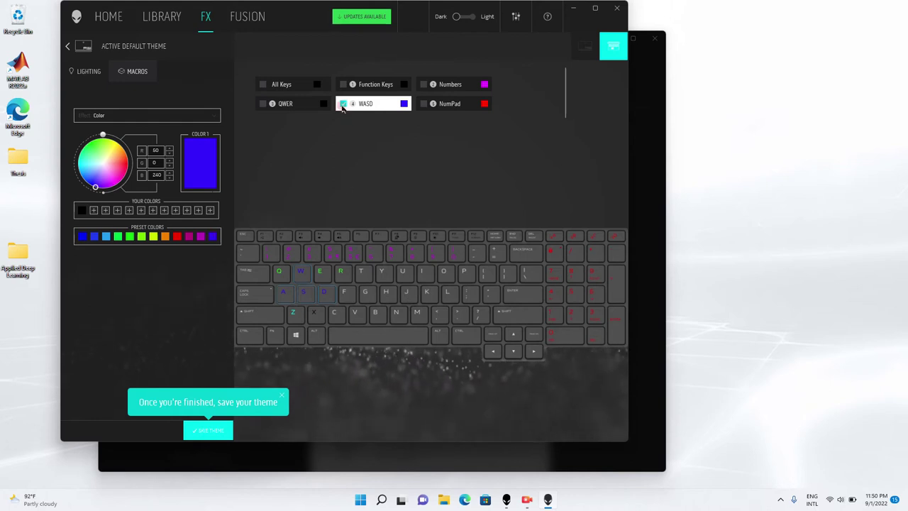
pyautogui.click(343, 104)
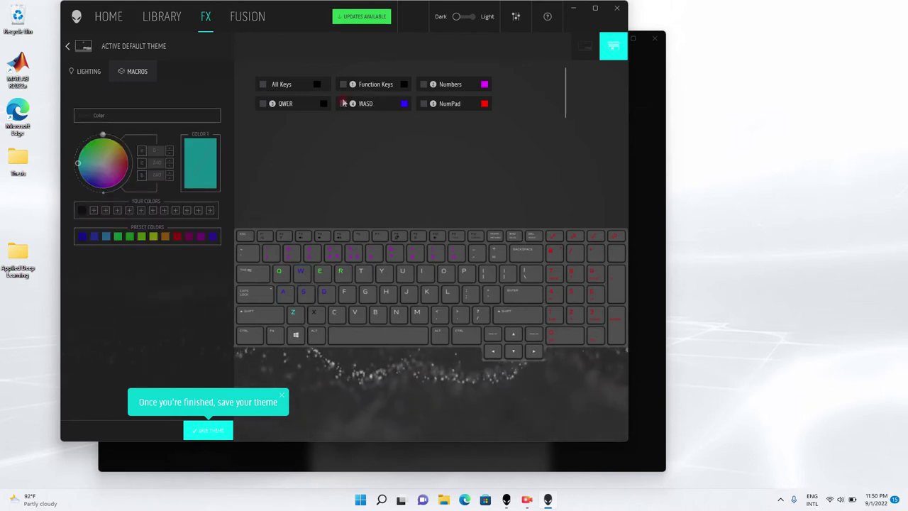
pyautogui.click(343, 85)
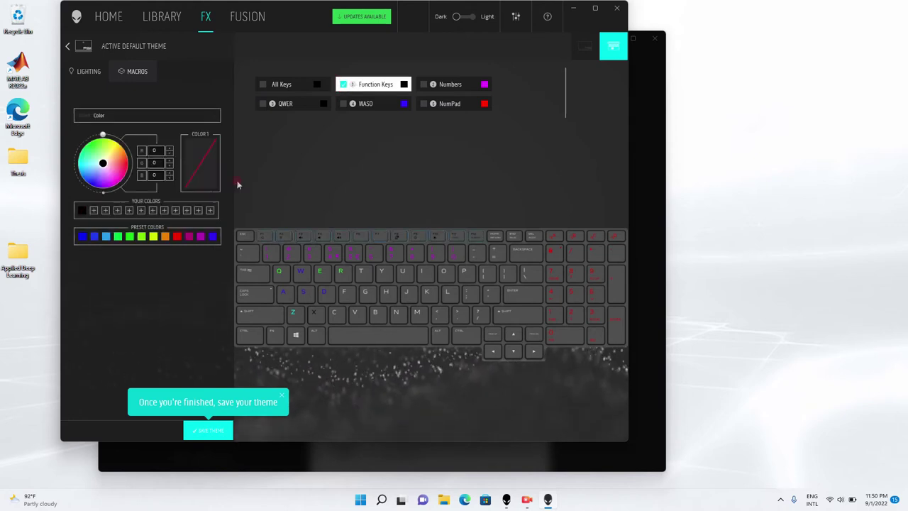
pyautogui.click(152, 238)
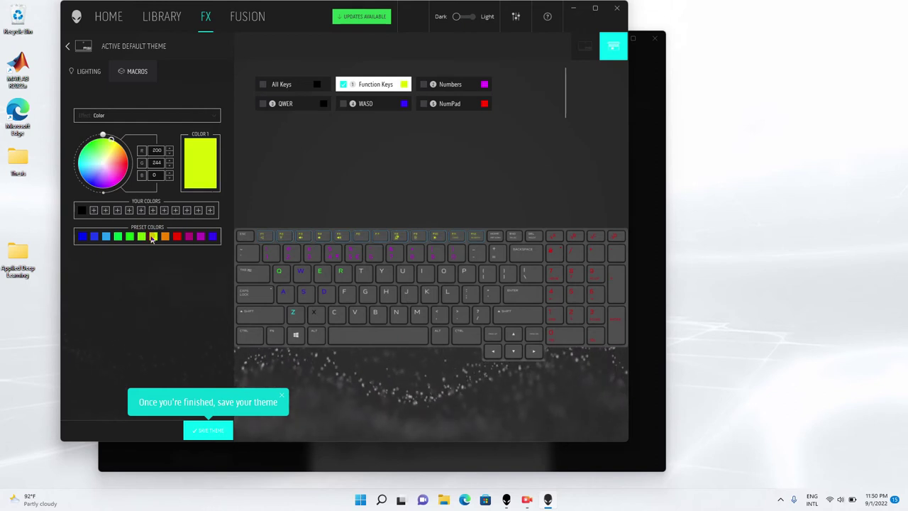
pyautogui.click(343, 85)
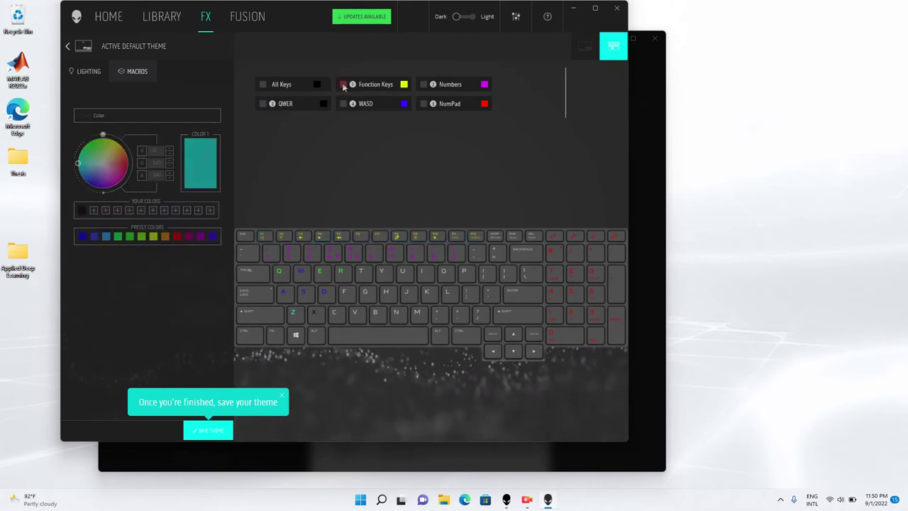
# - Select the QWER zone and save its black color in the next two empty custom color slots
pyautogui.click(264, 103)
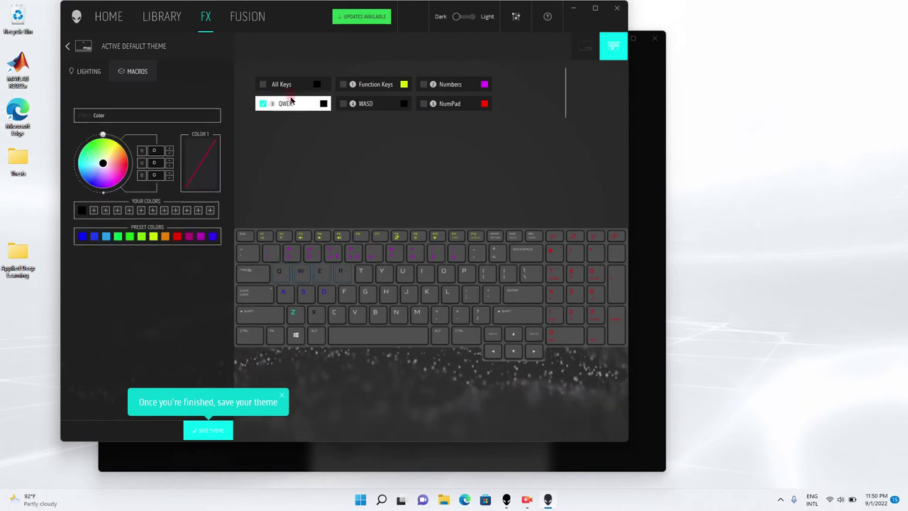
pyautogui.click(344, 109)
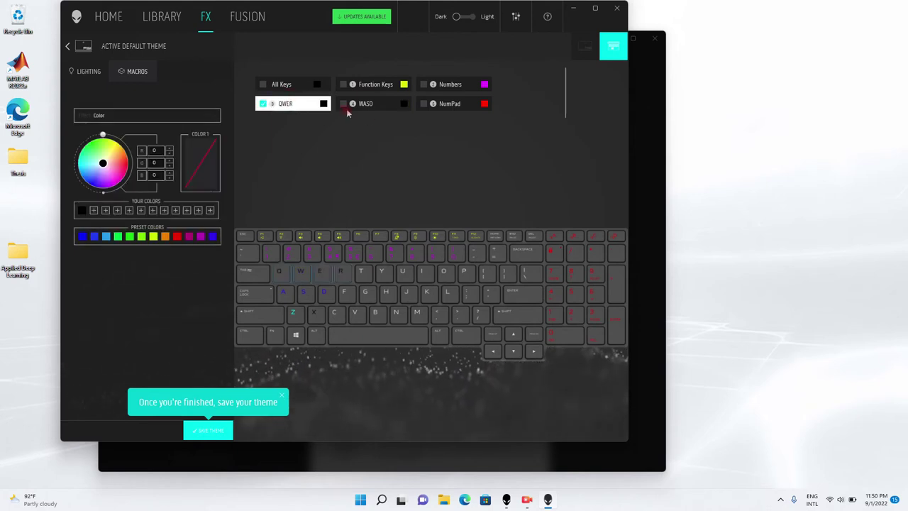
pyautogui.click(196, 183)
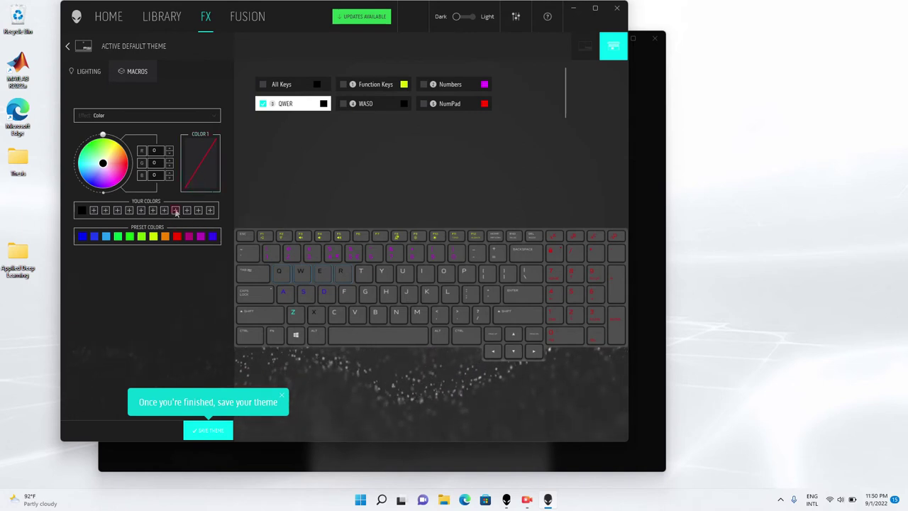
pyautogui.click(96, 210)
pyautogui.click(85, 211)
pyautogui.click(103, 213)
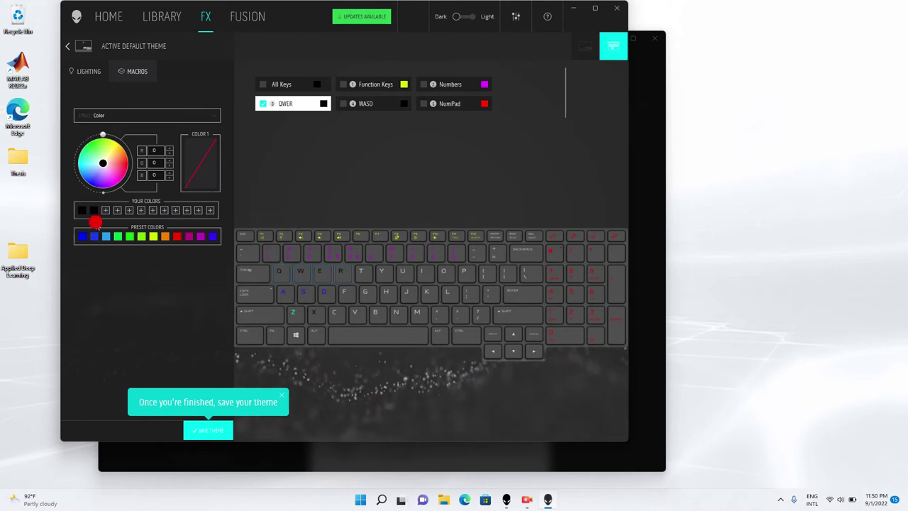
pyautogui.click(105, 211)
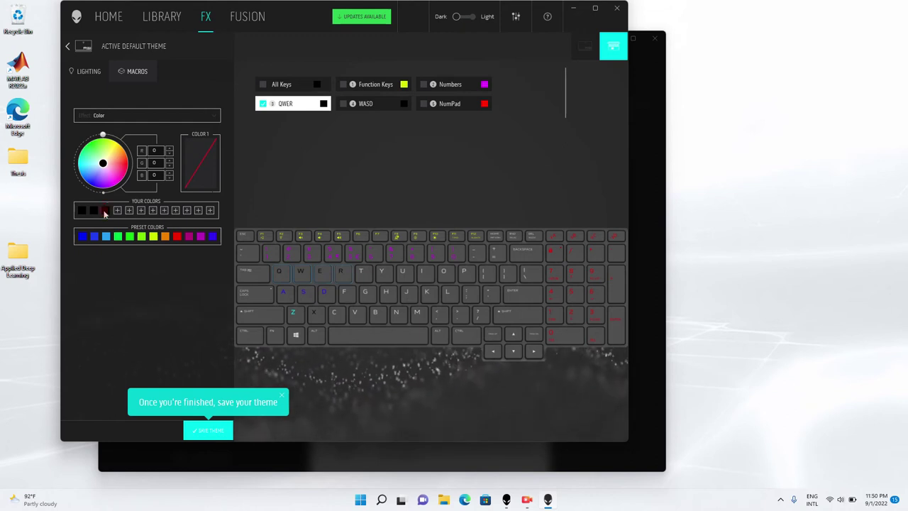
# - Pick lilac, pink (255, 117, 184) and light blue for the QWER zone, saving each one as a custom color
pyautogui.click(104, 172)
pyautogui.click(118, 209)
pyautogui.click(114, 169)
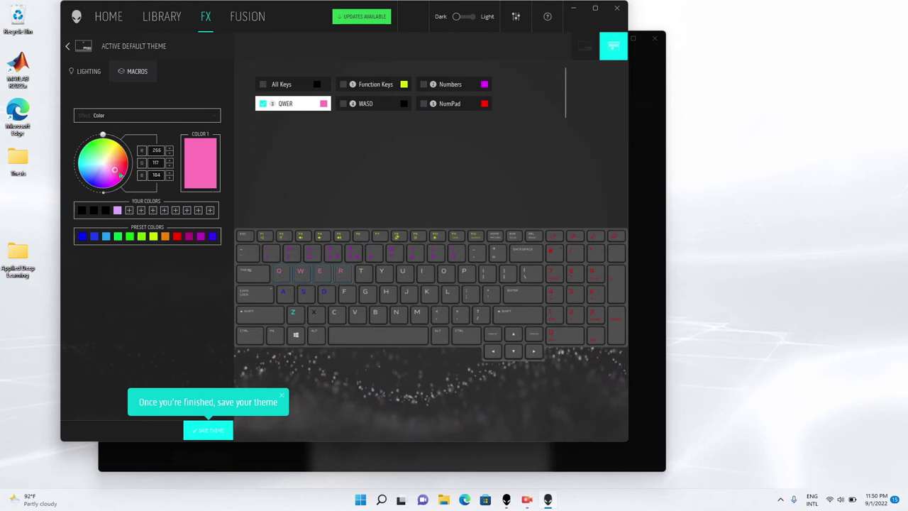
pyautogui.click(129, 210)
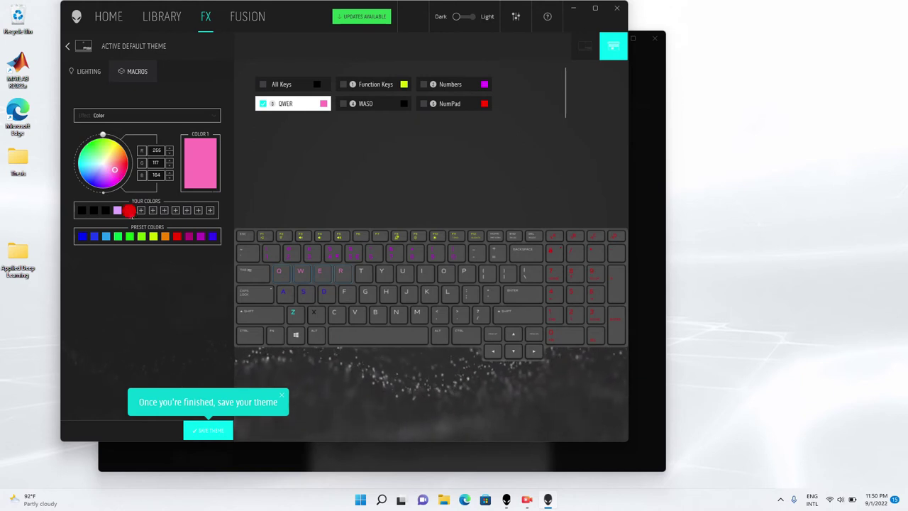
pyautogui.click(93, 169)
pyautogui.click(141, 210)
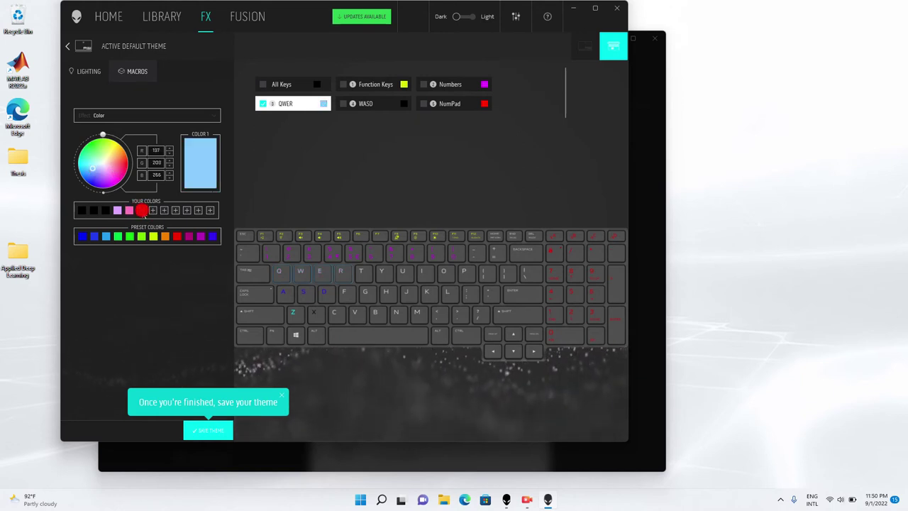
# - Pick blue (44, 33, 255) for QWER and save it once, and pick red (255, 14, 14) and save it in three custom color slots
pyautogui.click(92, 182)
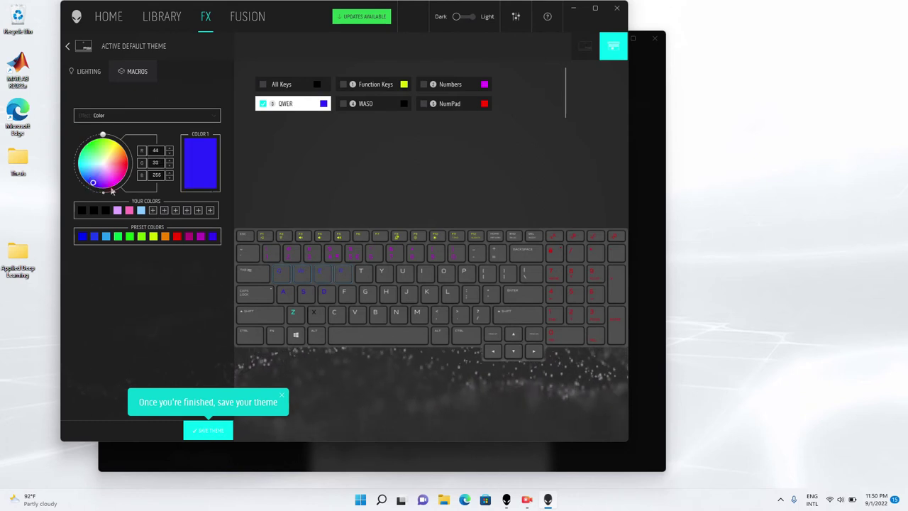
pyautogui.click(152, 210)
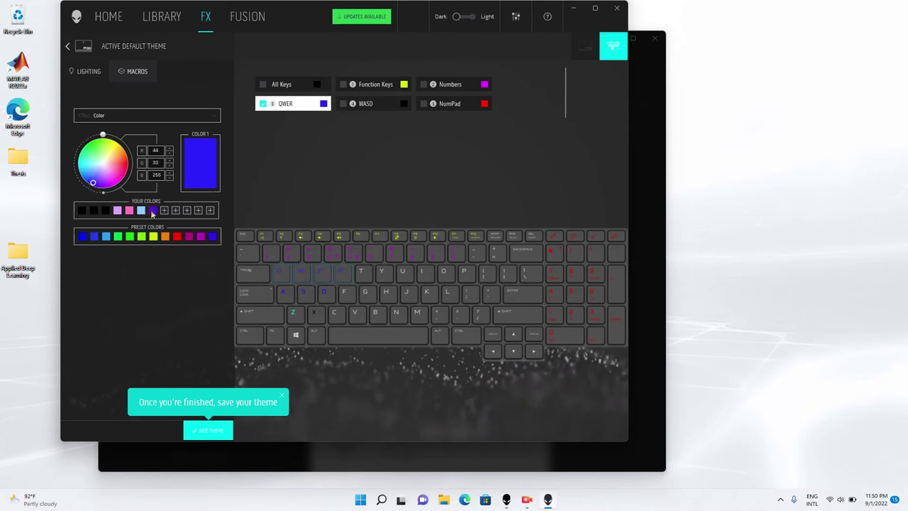
pyautogui.click(127, 163)
pyautogui.click(163, 211)
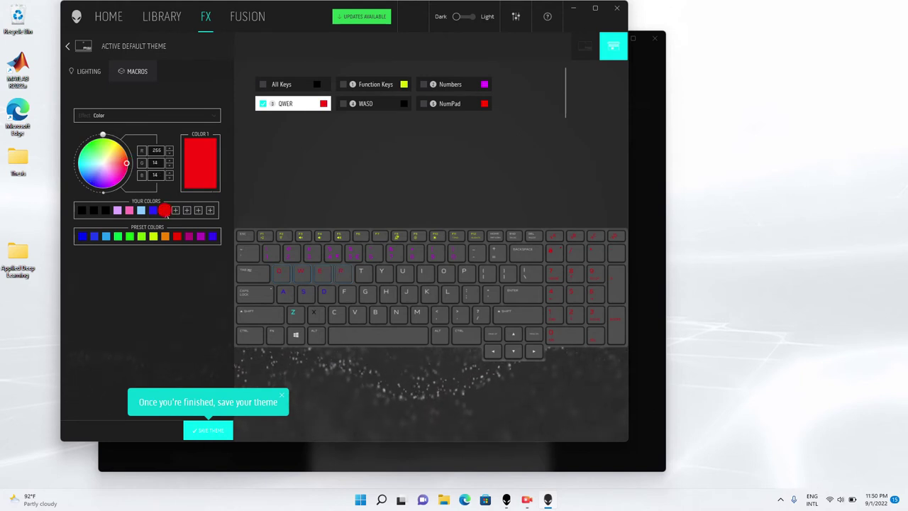
pyautogui.click(175, 211)
pyautogui.click(187, 210)
# - Pick purple (190, 33, 255) and violet (144, 34, 255) for the QWER zone, saving them in the last two custom color slots
pyautogui.click(107, 184)
pyautogui.click(197, 210)
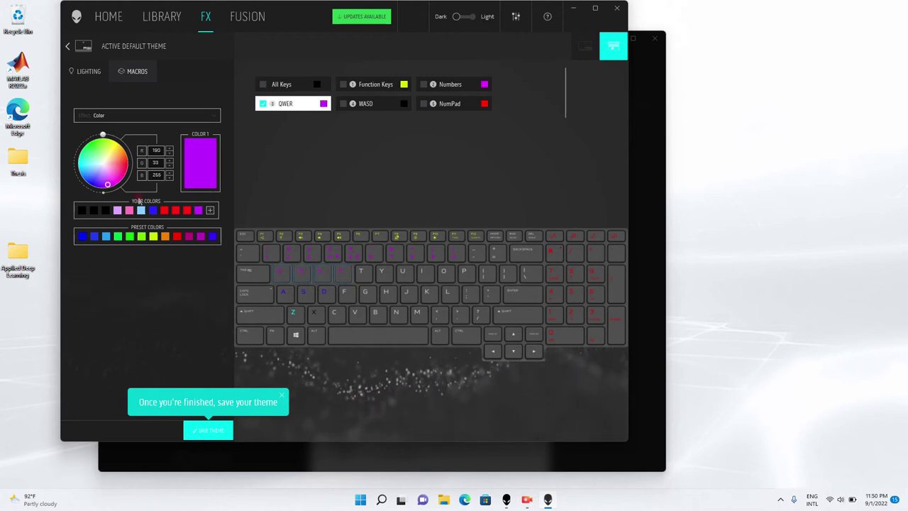
pyautogui.click(103, 185)
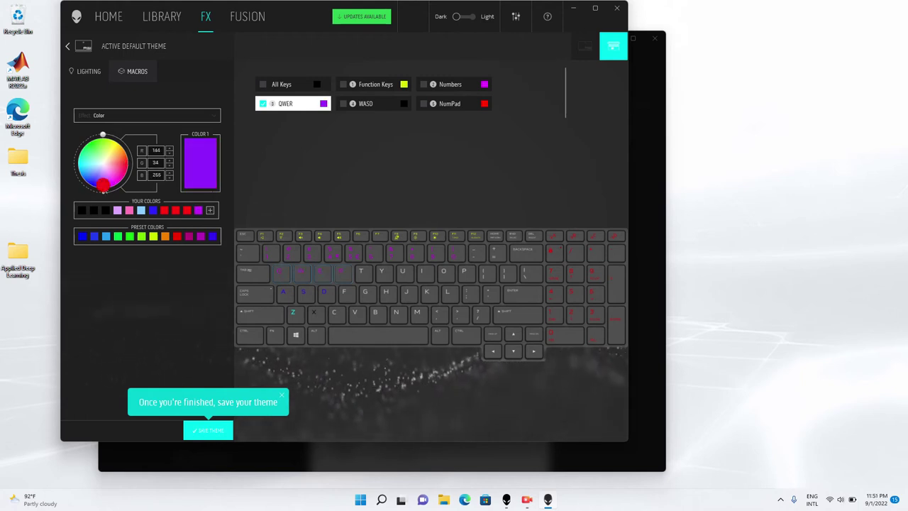
pyautogui.click(209, 211)
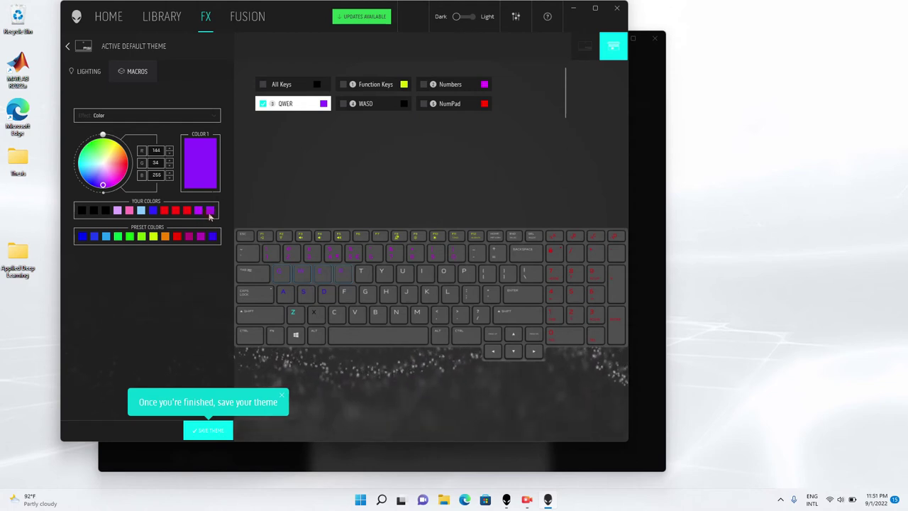
# - Apply the saved black to the QWER zone, try green (27, 255, 160), reapply the saved black, and deselect the zone
pyautogui.click(106, 211)
pyautogui.click(100, 165)
pyautogui.moveTo(101, 166); pyautogui.dragTo(78, 162)
pyautogui.click(106, 208)
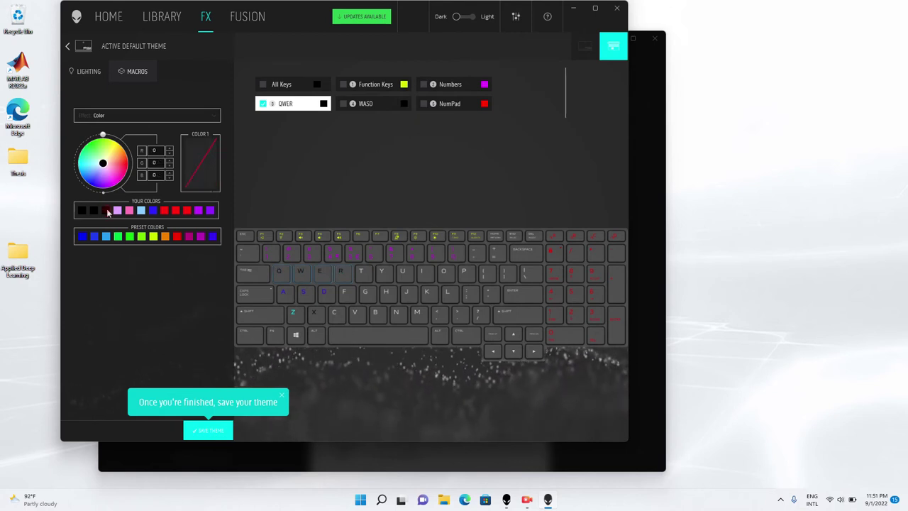
pyautogui.moveTo(103, 164); pyautogui.dragTo(79, 160)
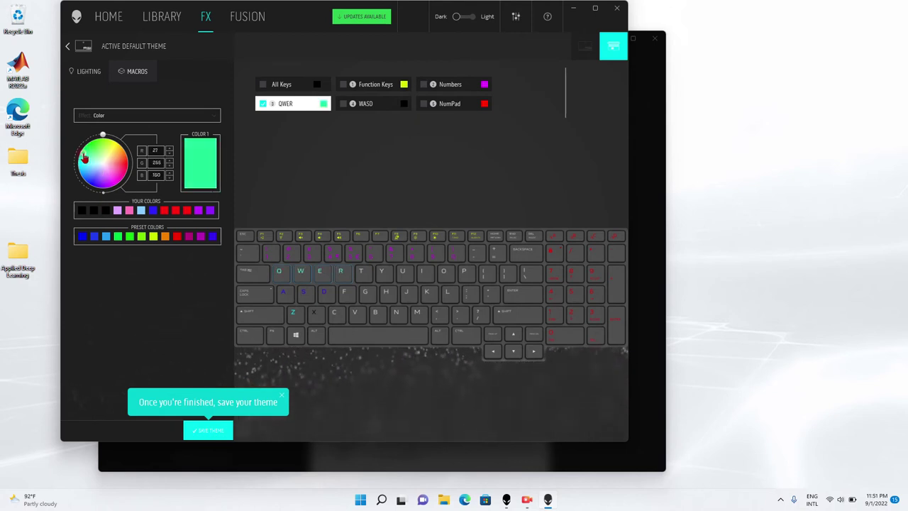
pyautogui.click(105, 210)
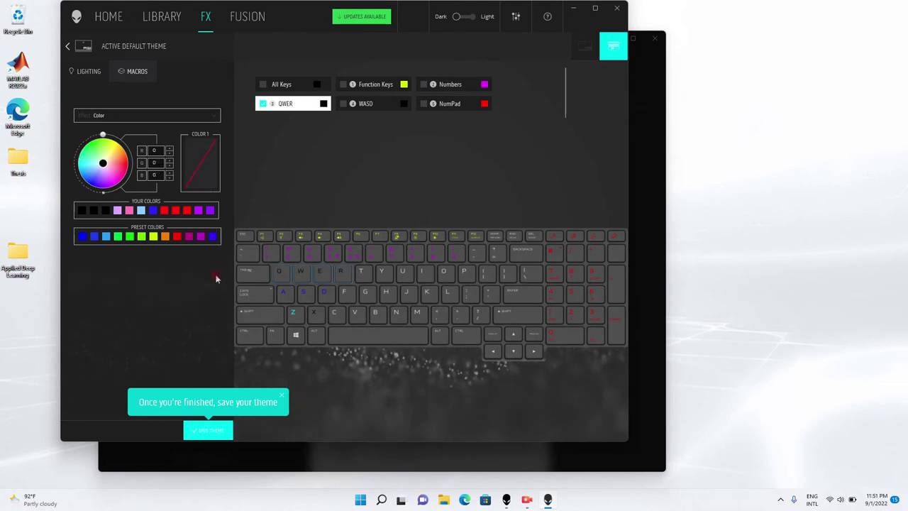
pyautogui.click(273, 219)
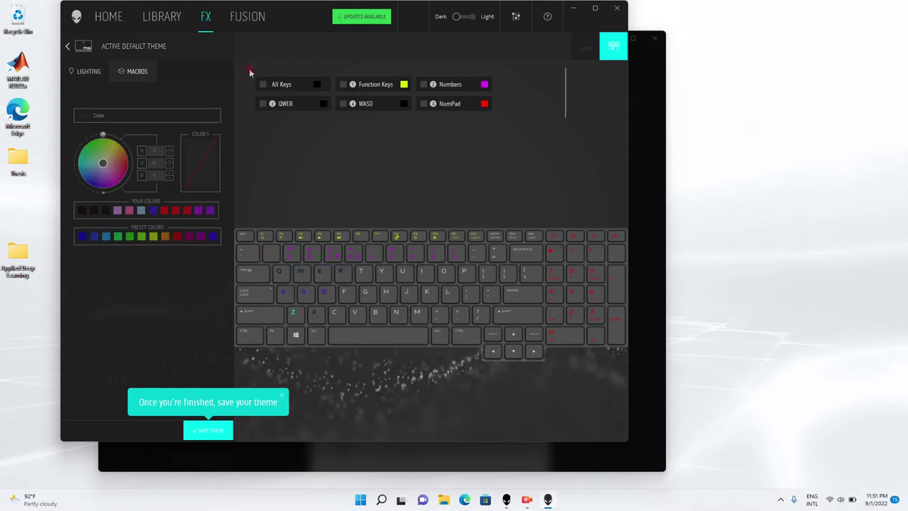
# - Select the All Keys zone so that every keyboard zone is included for coloring
pyautogui.click(298, 87)
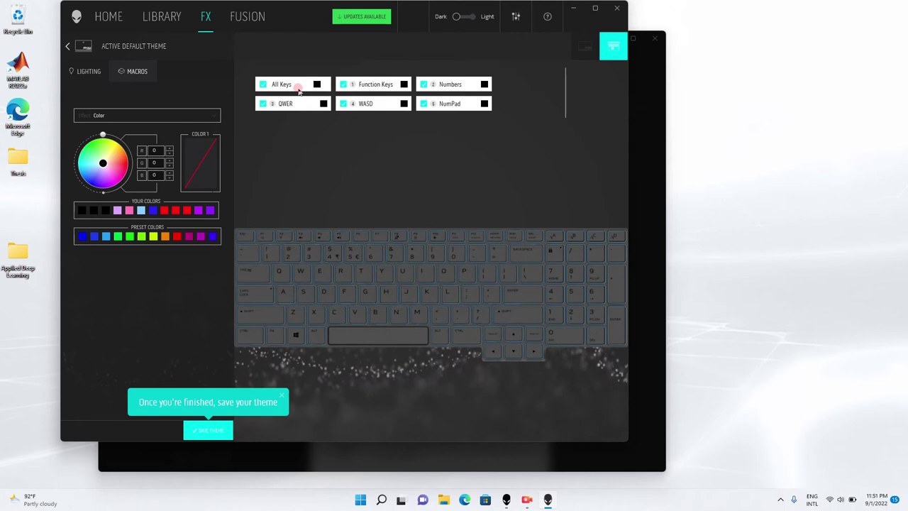
pyautogui.click(142, 118)
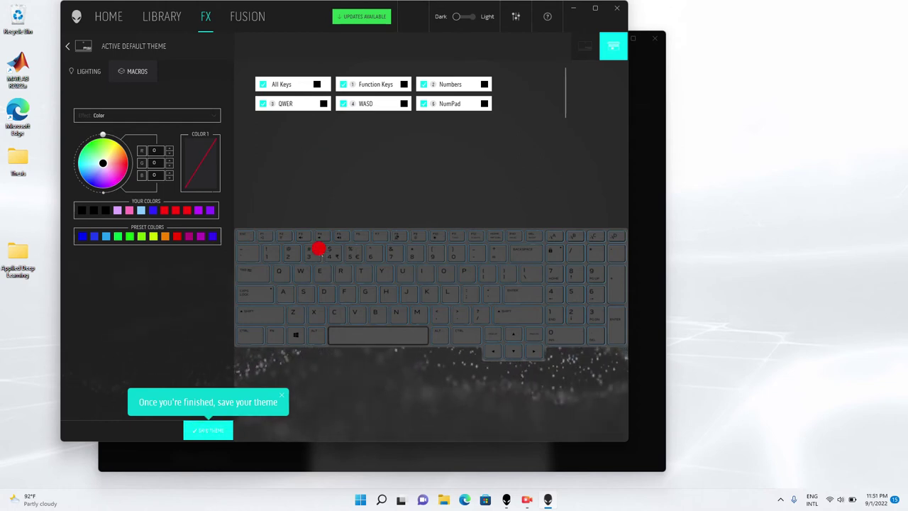
pyautogui.click(319, 251)
pyautogui.click(302, 84)
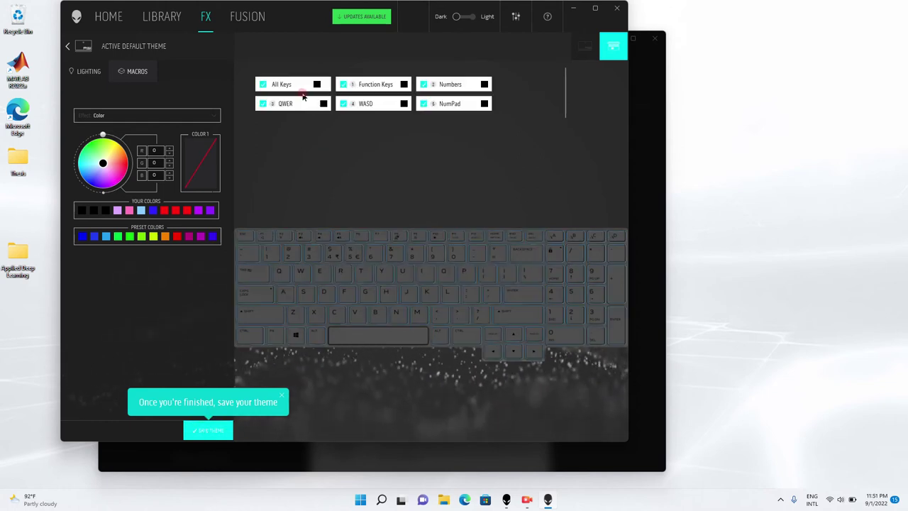
pyautogui.click(317, 86)
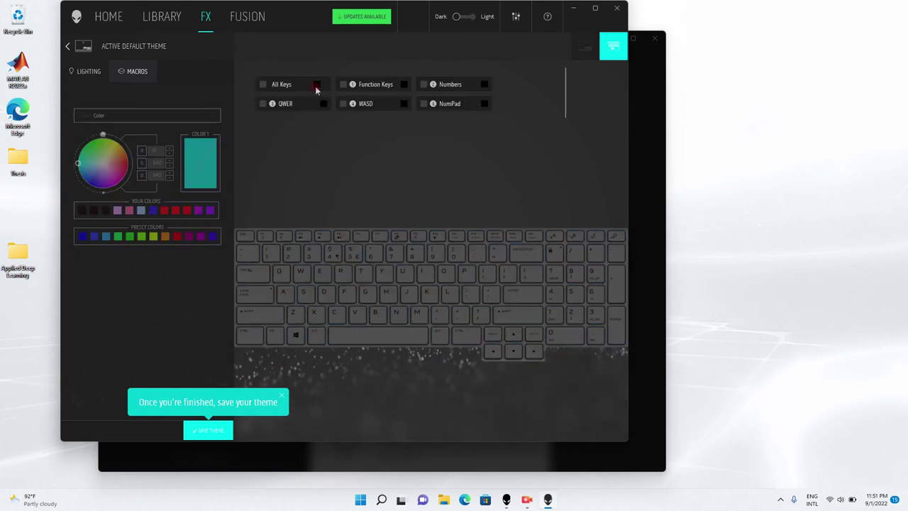
pyautogui.click(263, 85)
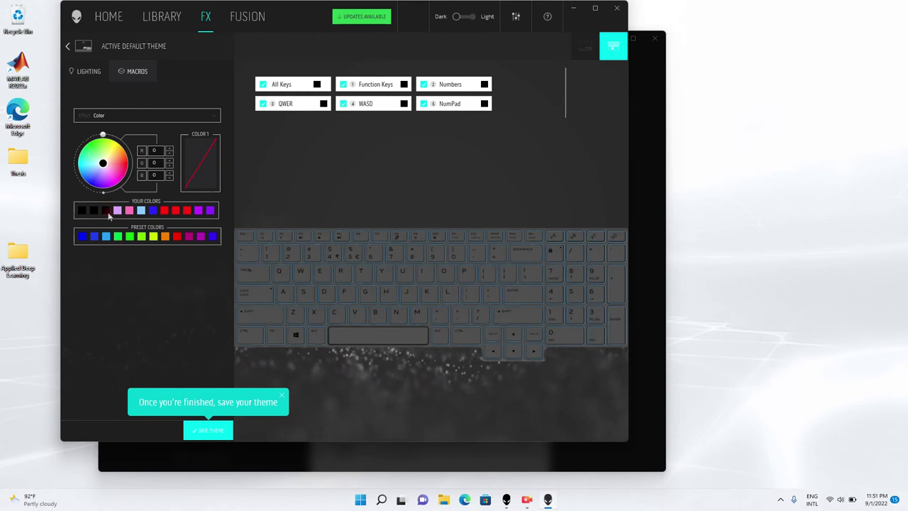
# - Clear the black colors from the third and second custom color slots, and apply the first slot's black to all keys
pyautogui.click(105, 211)
pyautogui.click(93, 211)
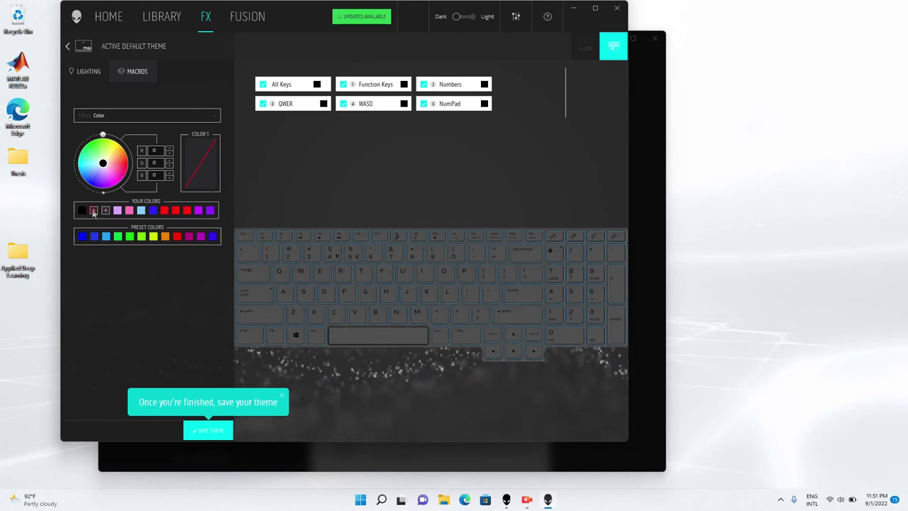
pyautogui.click(82, 211)
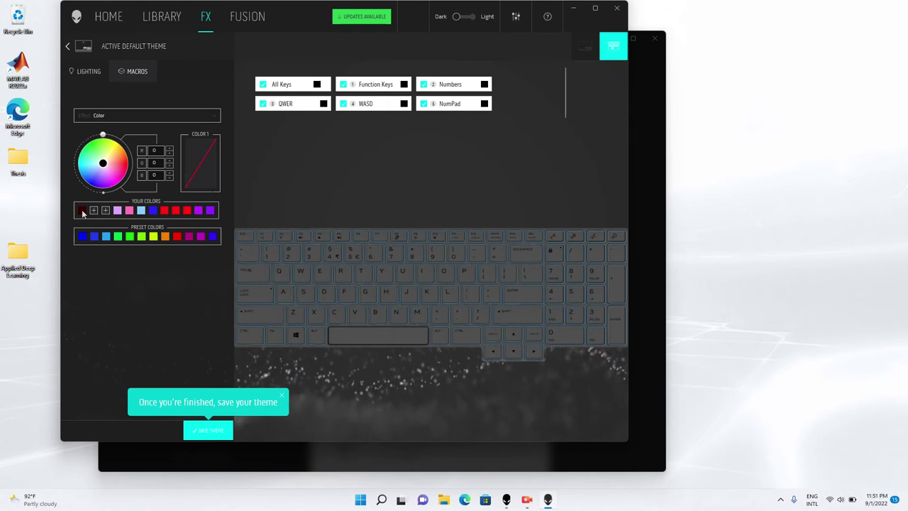
pyautogui.click(82, 211)
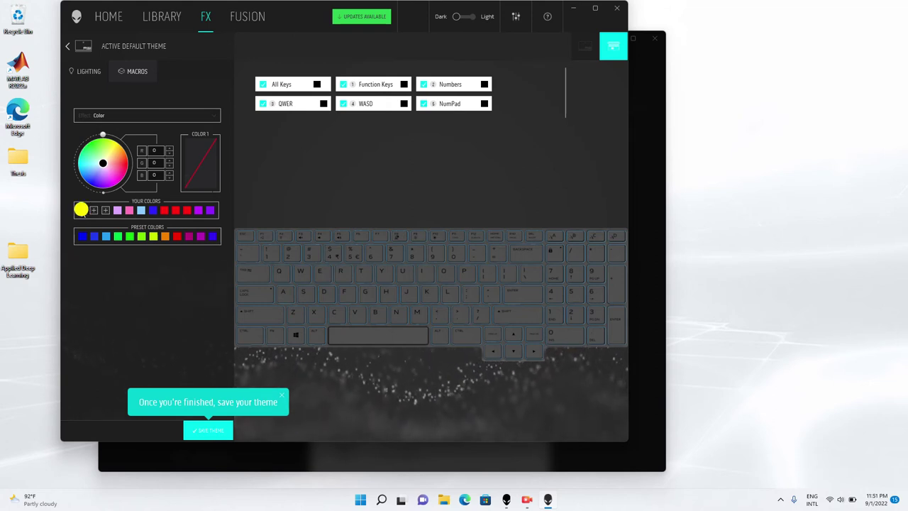
pyautogui.click(83, 211)
pyautogui.click(82, 211)
pyautogui.click(83, 212)
pyautogui.click(83, 211)
pyautogui.click(82, 211)
pyautogui.click(82, 212)
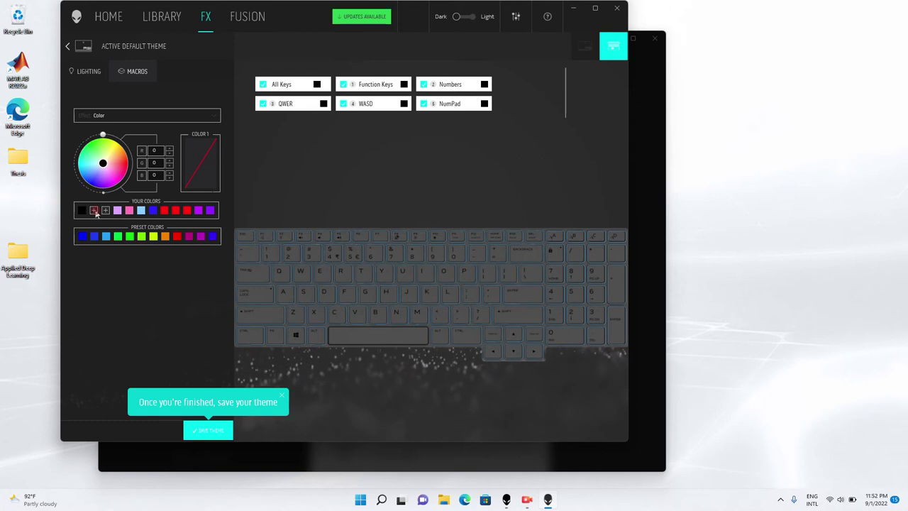
# - Save preset blue (30, 60, 240) and crimson (255, 41, 92) in the two empty custom color slots, and reapply the saved black to all keys
pyautogui.click(95, 238)
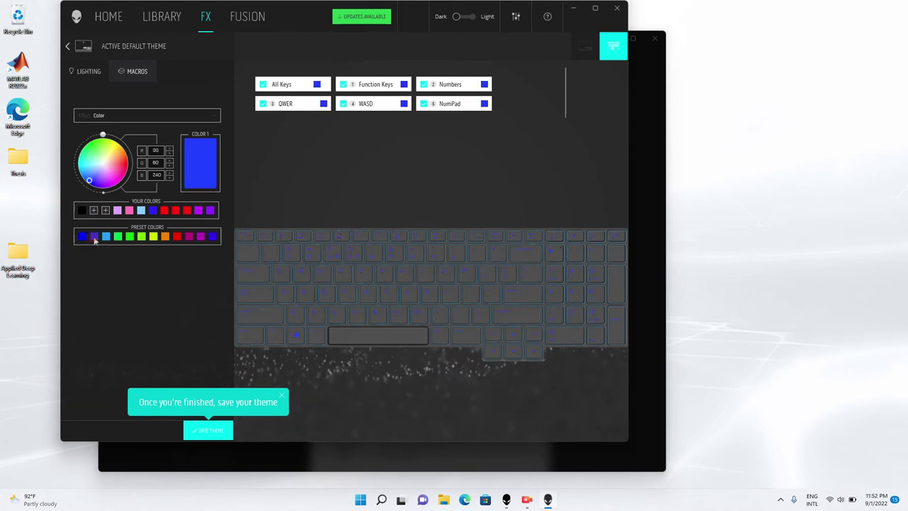
pyautogui.click(95, 212)
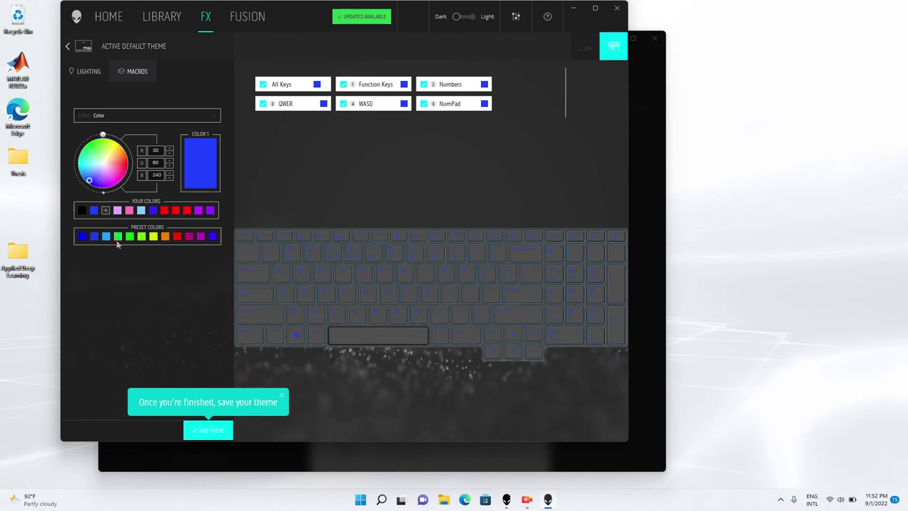
pyautogui.click(91, 177)
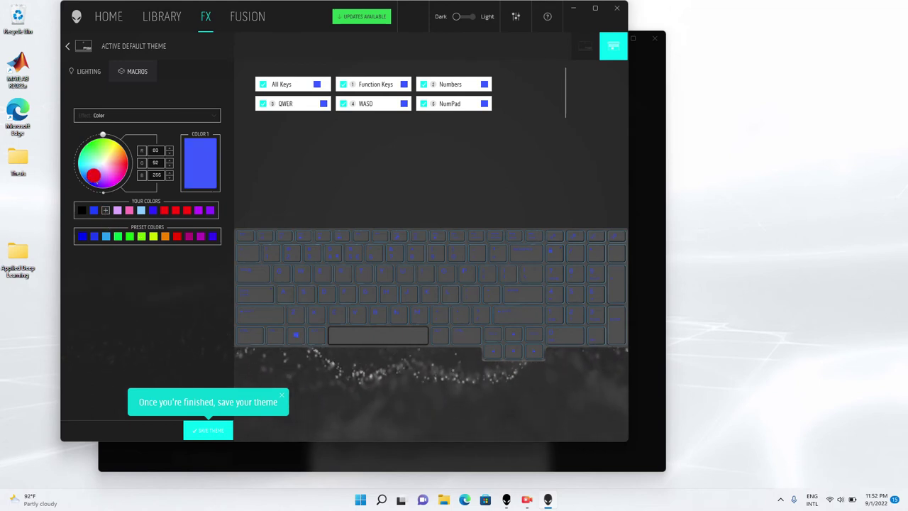
pyautogui.click(123, 168)
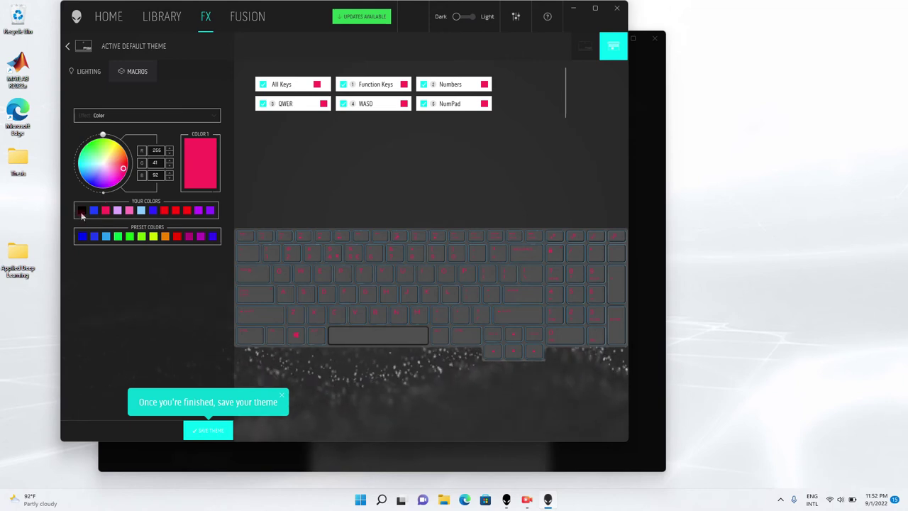
pyautogui.click(82, 211)
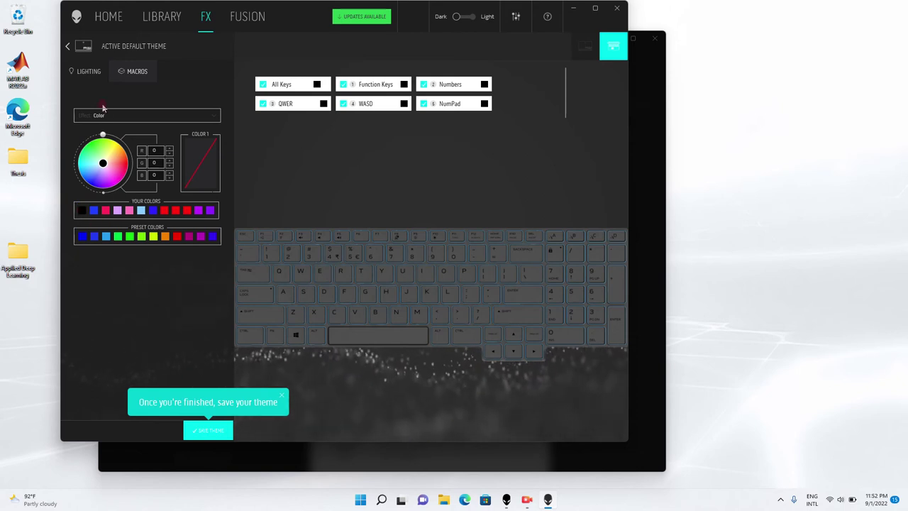
# - Reselect All Keys and apply the saved crimson (255, 41, 92), followed by the saved red (255, 14, 14)
pyautogui.click(289, 172)
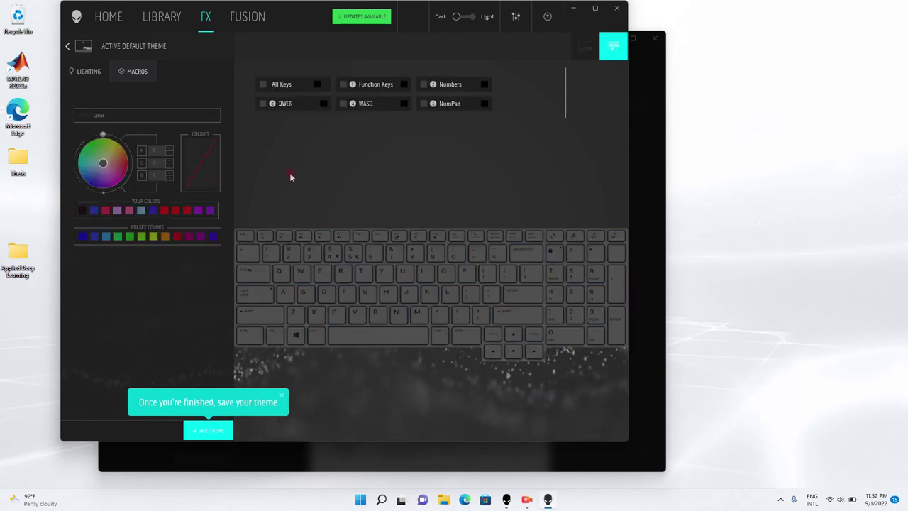
pyautogui.click(168, 210)
pyautogui.click(264, 84)
pyautogui.click(263, 84)
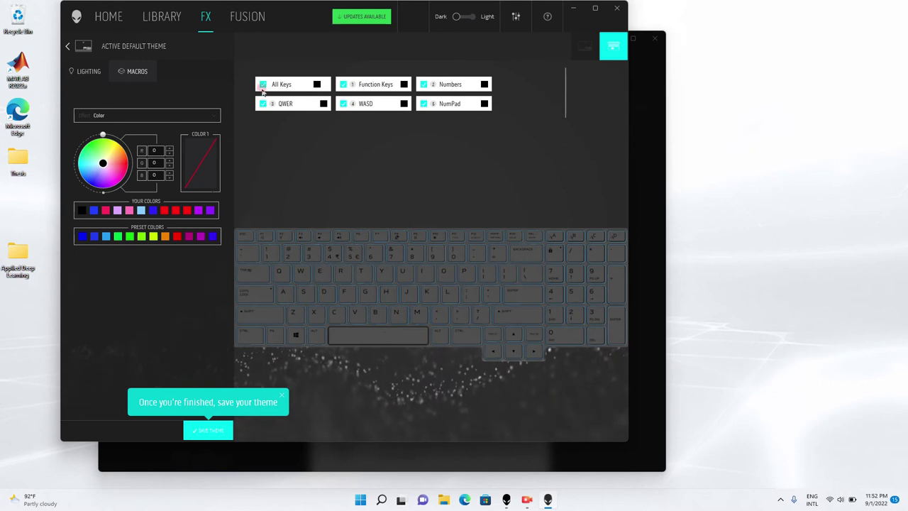
pyautogui.click(317, 84)
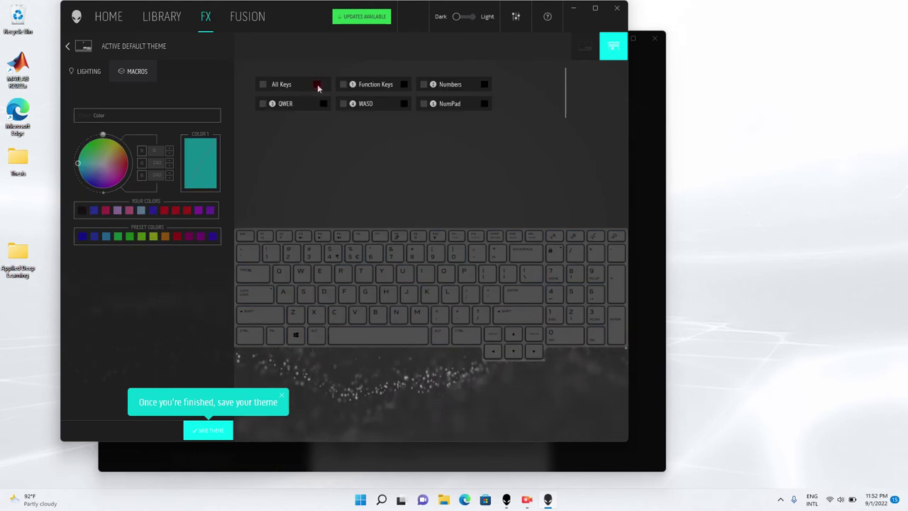
pyautogui.click(129, 208)
pyautogui.click(263, 85)
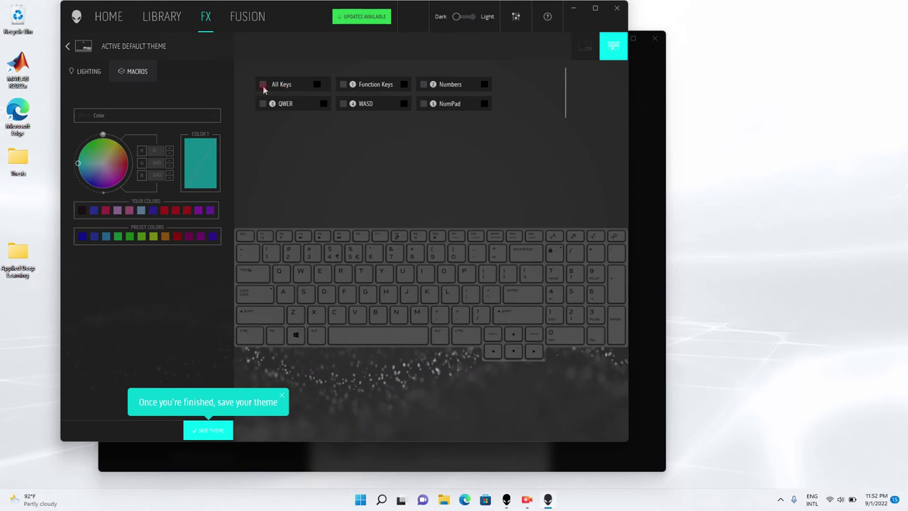
pyautogui.click(306, 85)
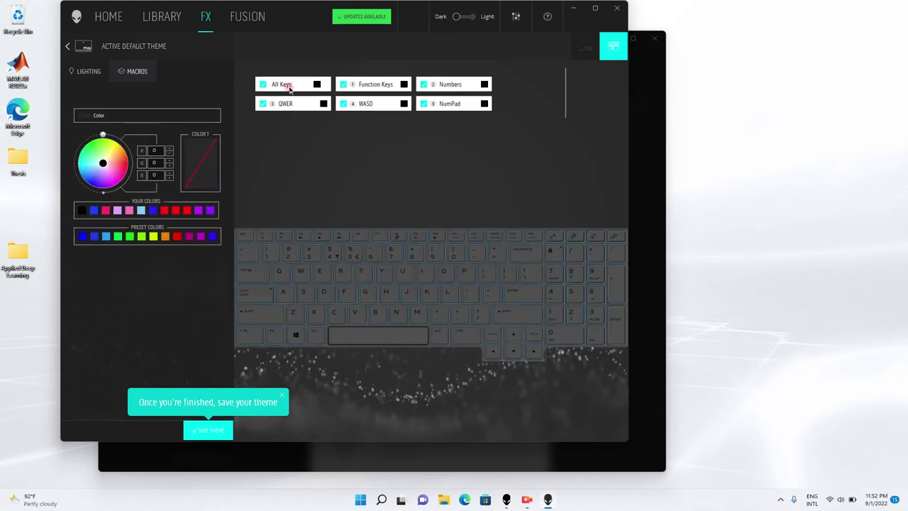
pyautogui.click(105, 210)
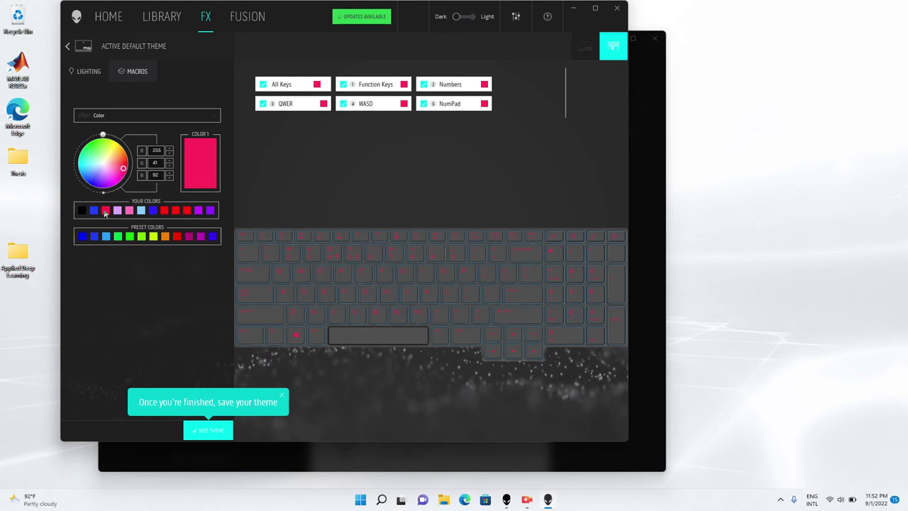
pyautogui.click(185, 212)
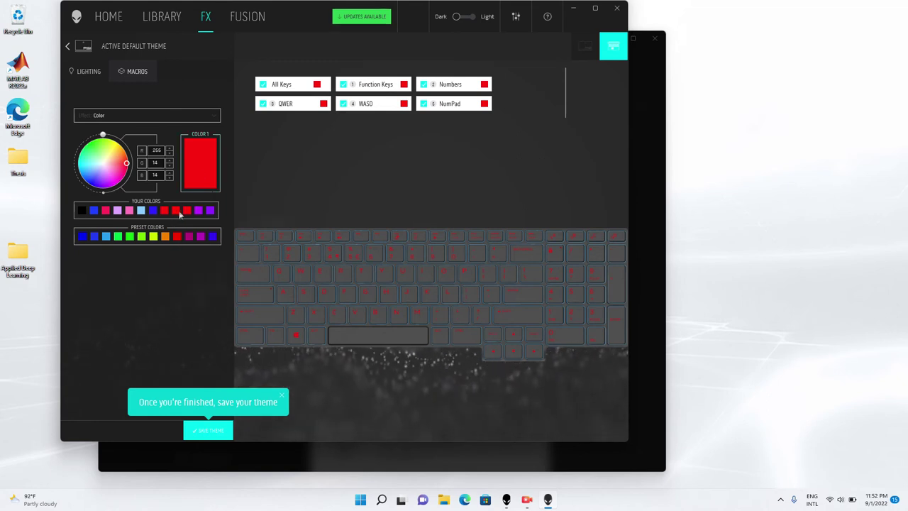
# - Fine-tune the all-keys color to pure red (255, 0, 0), setting the blue value to 0
pyautogui.moveTo(127, 164); pyautogui.dragTo(130, 173)
pyautogui.click(160, 163)
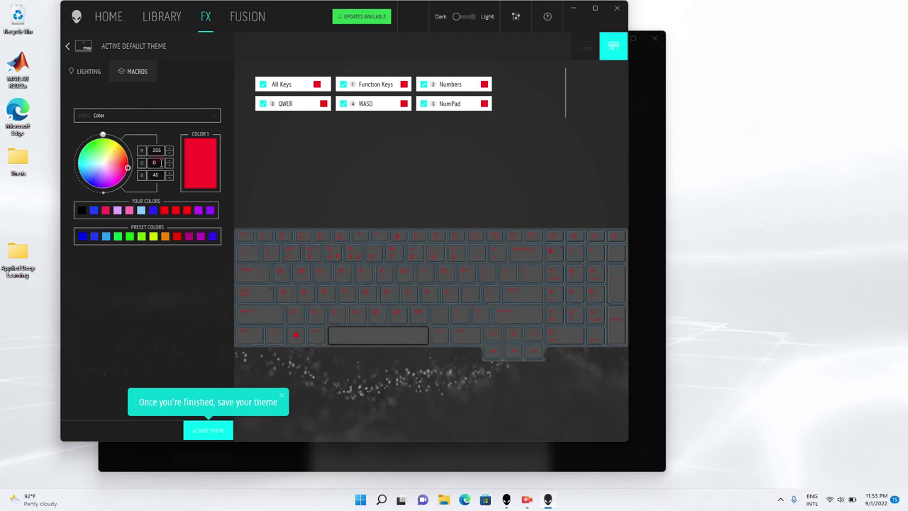
pyautogui.click(160, 152)
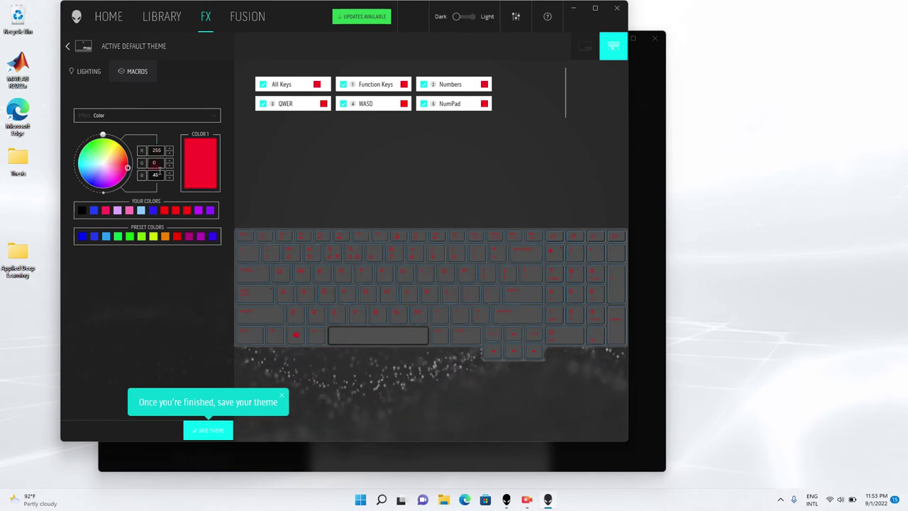
pyautogui.doubleClick(155, 174)
pyautogui.write('0')
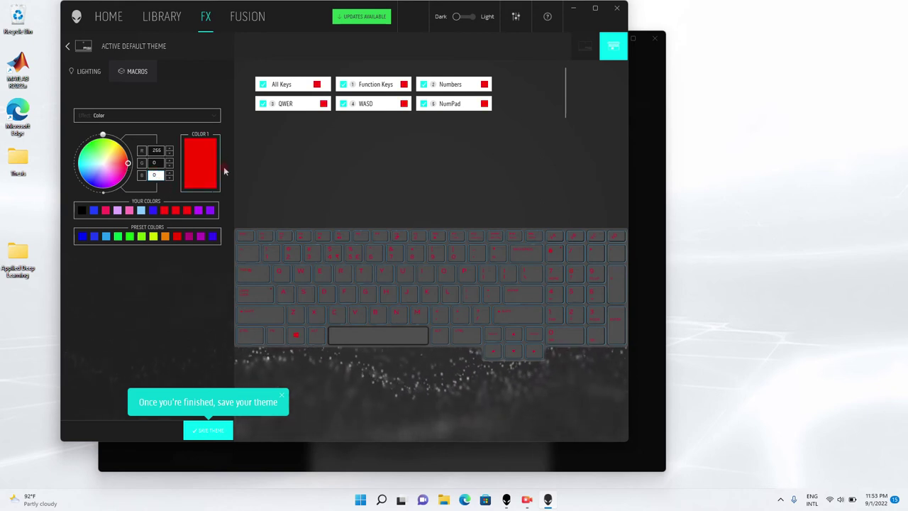
# - Try blue values of 255 and 128 for the all-keys color, and return the value to 0
pyautogui.doubleClick(156, 174)
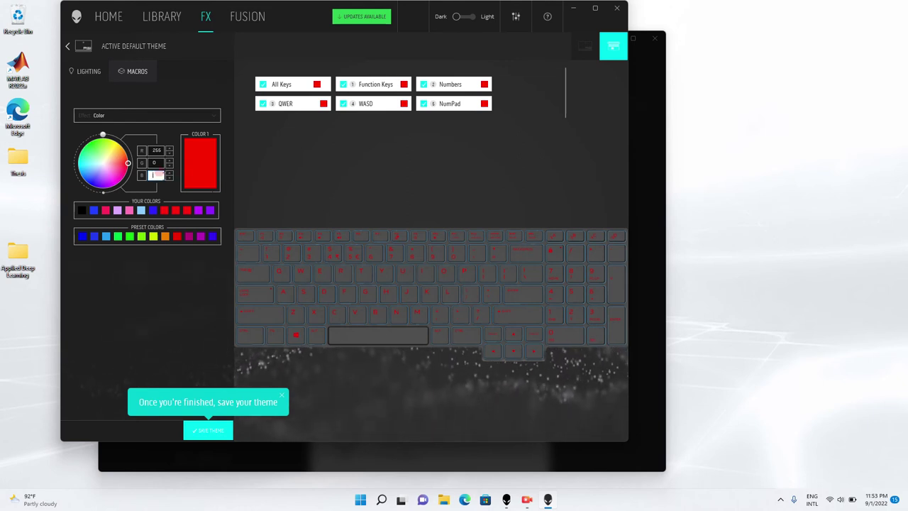
pyautogui.write('255')
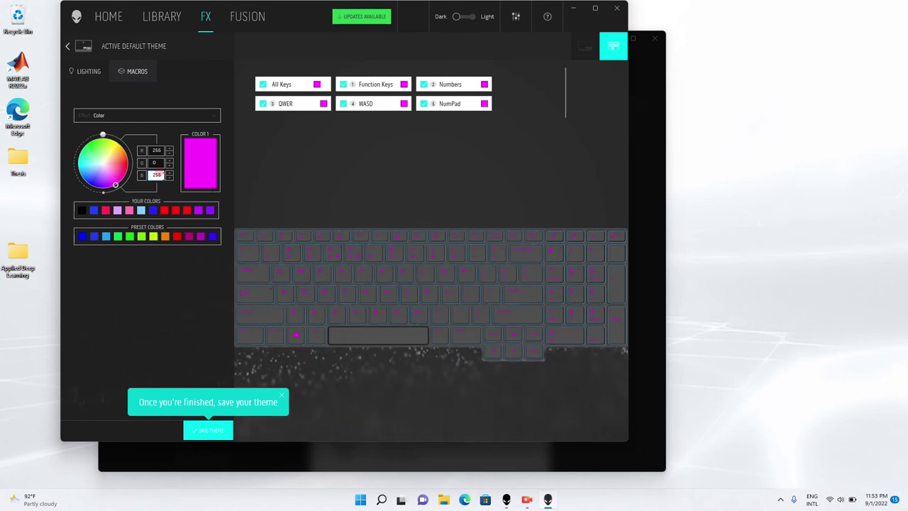
pyautogui.press('BackSpace')
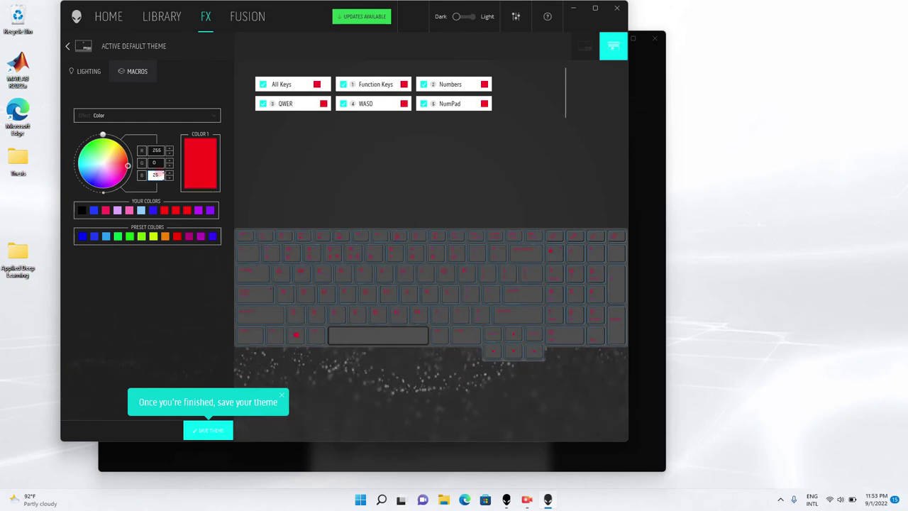
pyautogui.press('BackSpace')
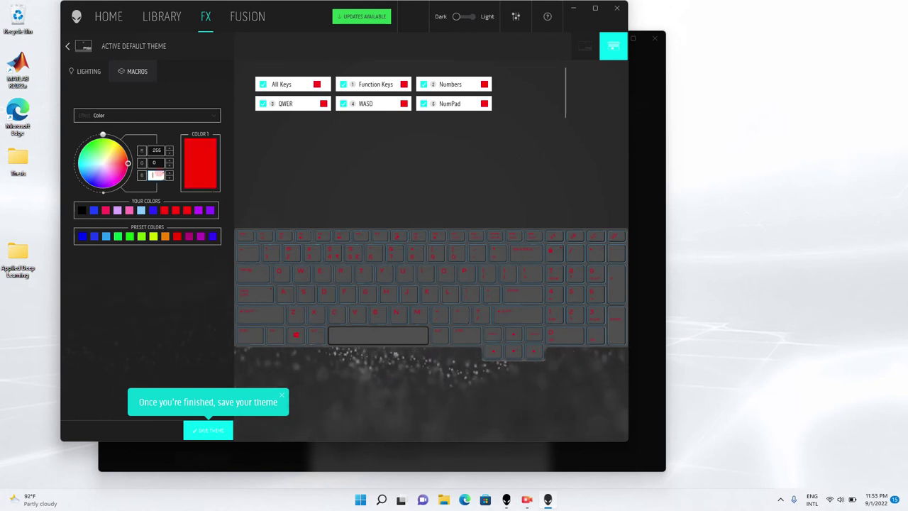
pyautogui.write('128')
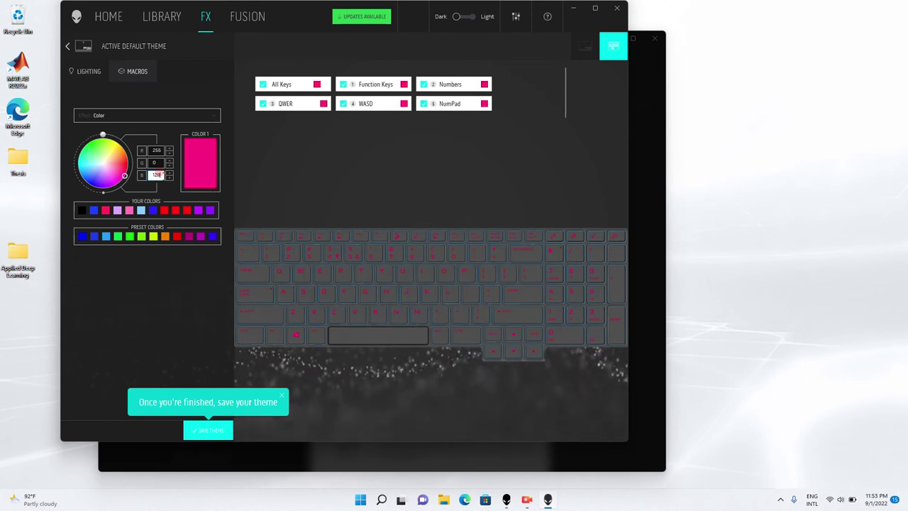
pyautogui.press('BackSpace')
pyautogui.press('BackSpace')
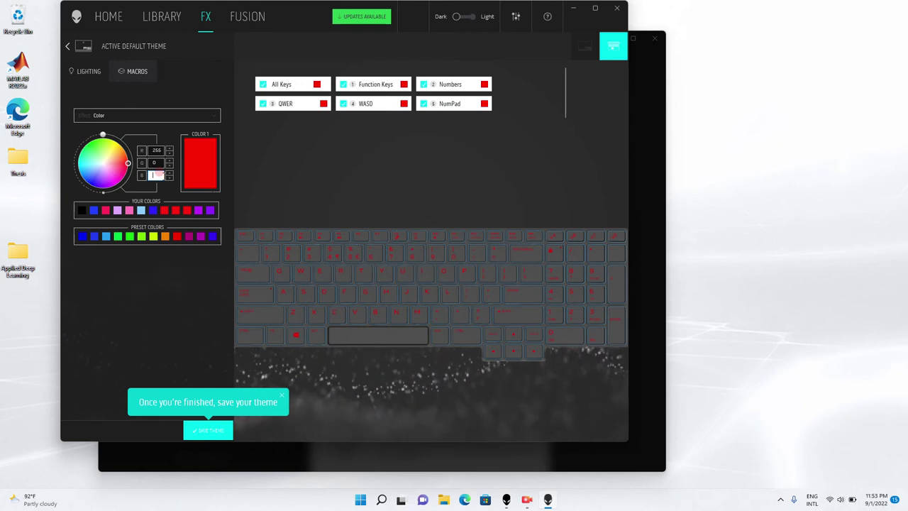
pyautogui.press('BackSpace')
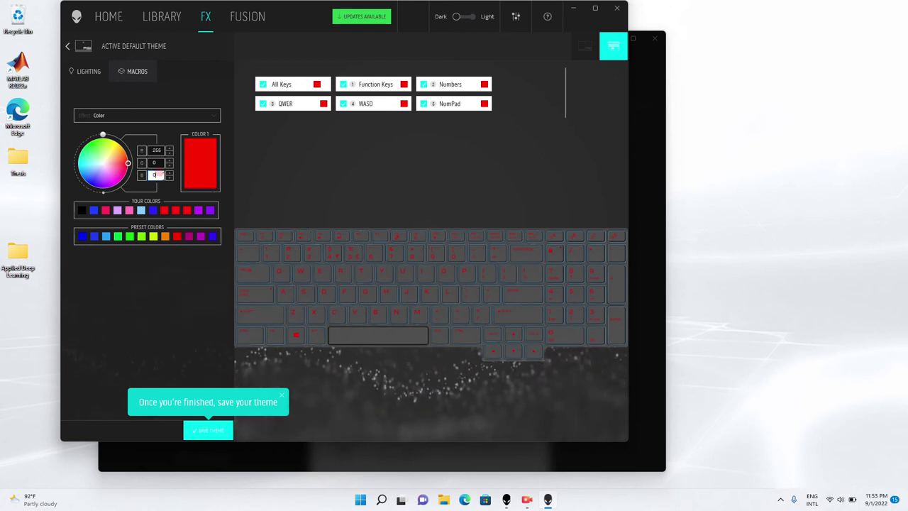
# - Narrow the key selection to the Function Keys group, deselecting WASD, QWER, NumPad and Numbers
pyautogui.click(342, 84)
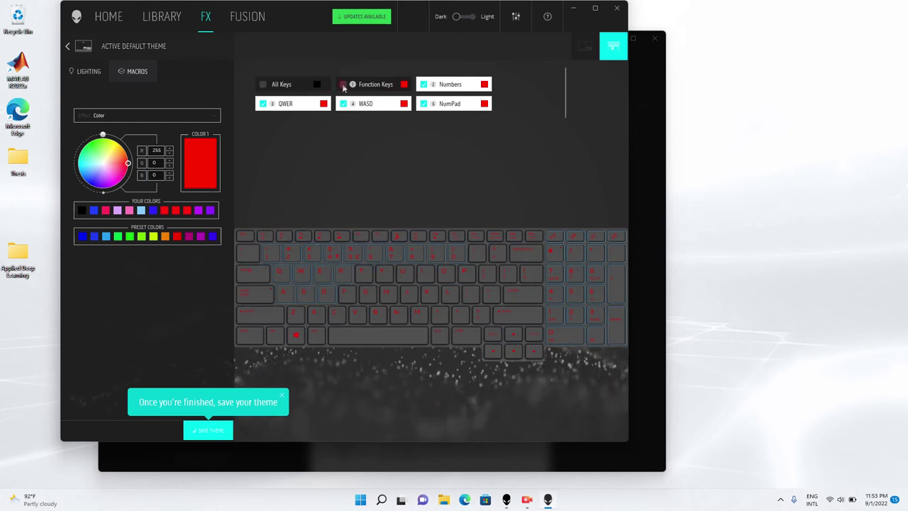
pyautogui.click(343, 104)
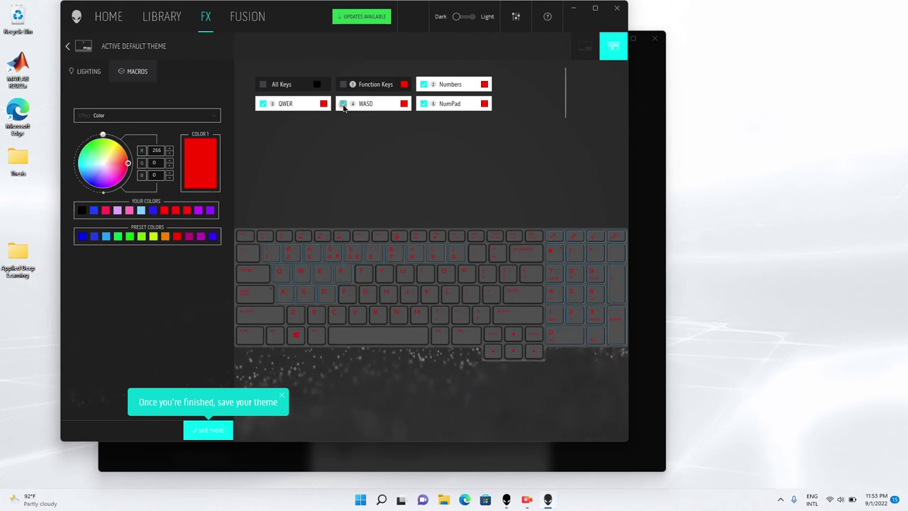
pyautogui.click(344, 85)
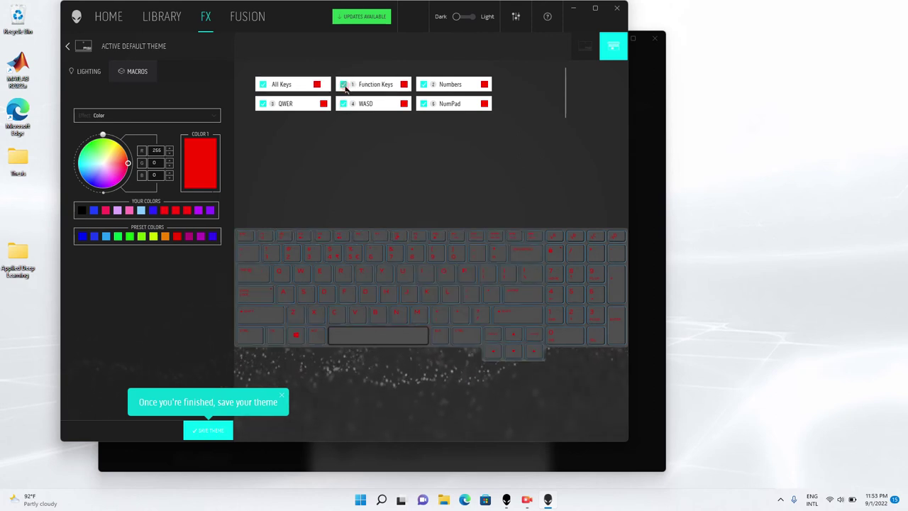
pyautogui.click(344, 105)
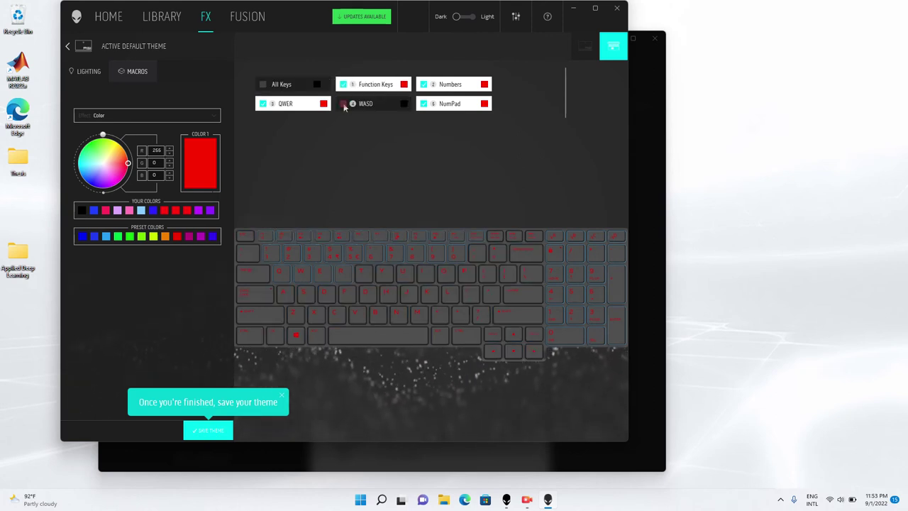
pyautogui.click(262, 104)
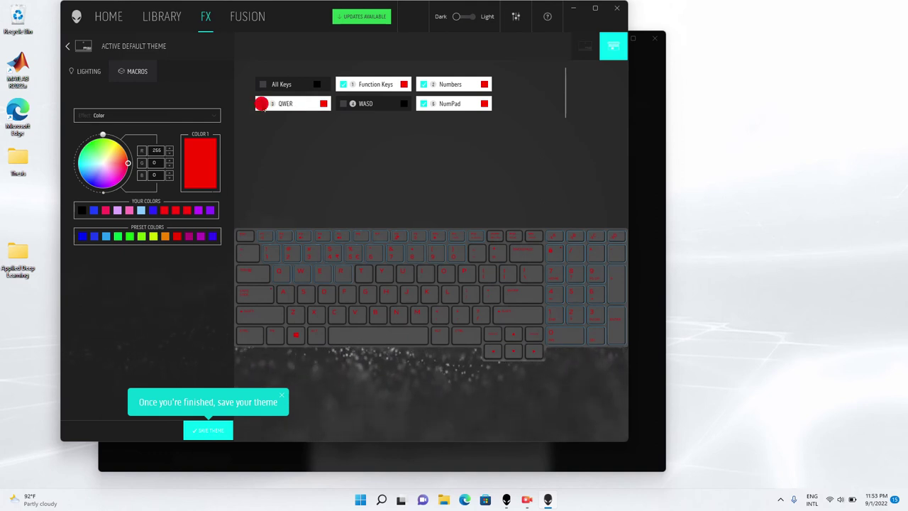
pyautogui.click(424, 105)
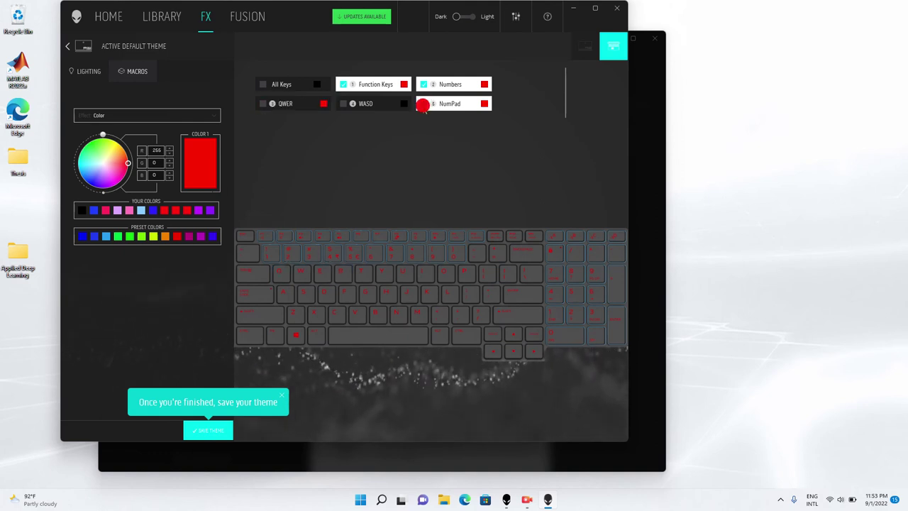
pyautogui.click(424, 85)
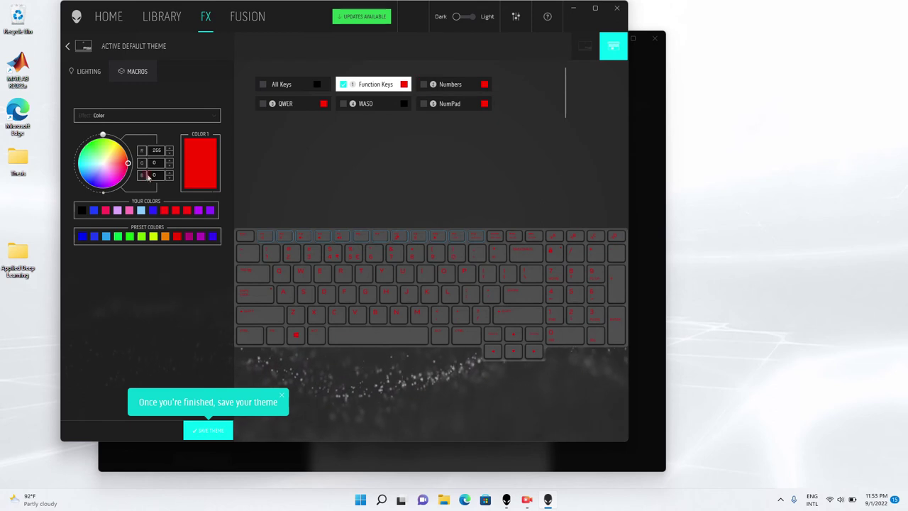
# - Color the Function Keys group with a preset blue, refine it to pure blue (0, 0, 255), and deselect the group
pyautogui.click(210, 238)
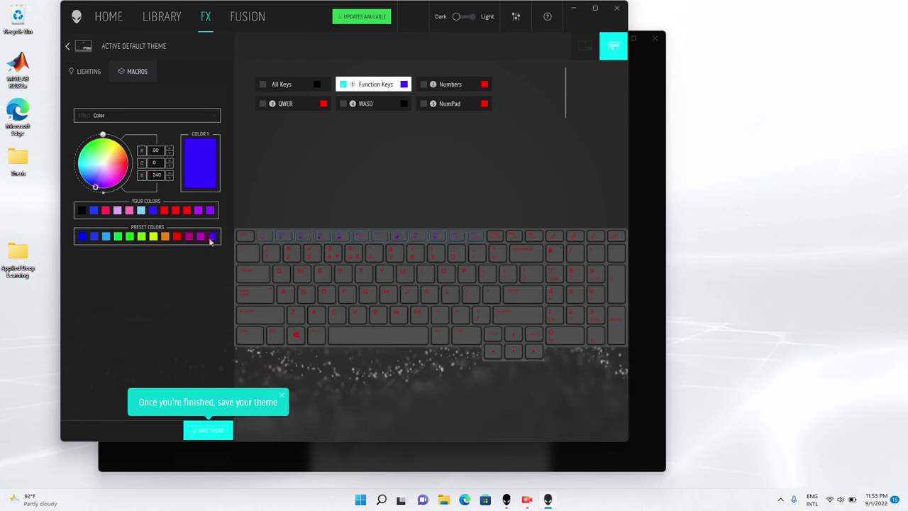
pyautogui.doubleClick(156, 150)
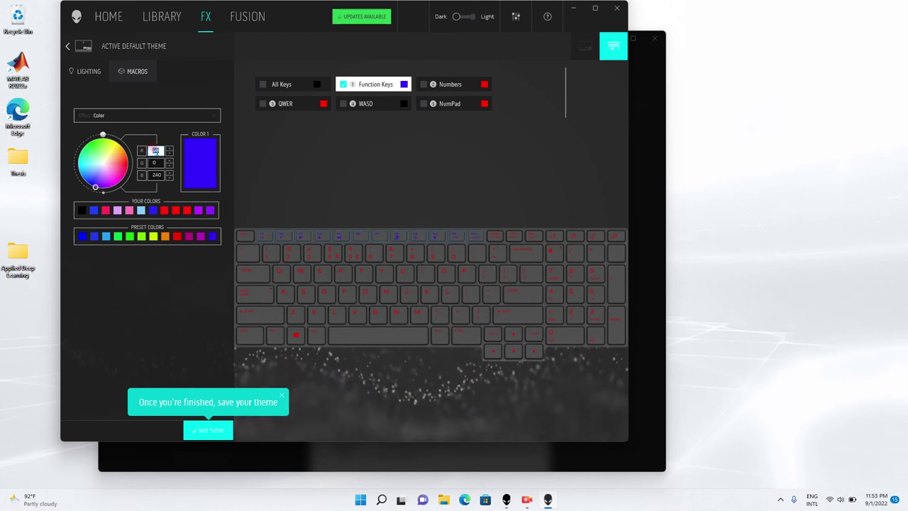
pyautogui.write('0')
pyautogui.doubleClick(156, 175)
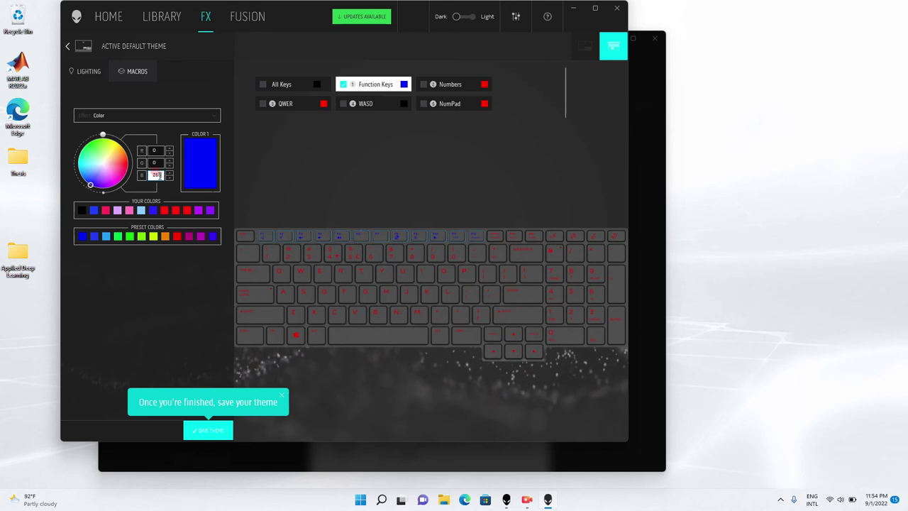
pyautogui.click(363, 84)
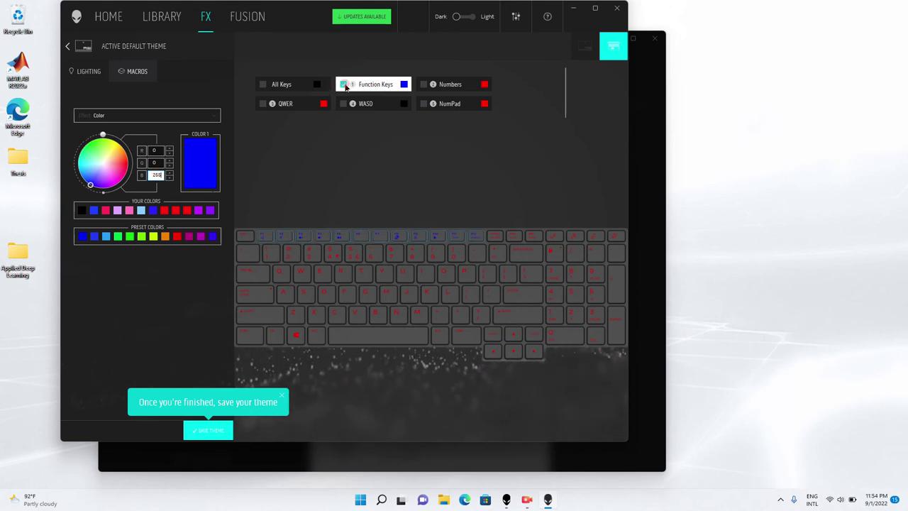
pyautogui.click(344, 85)
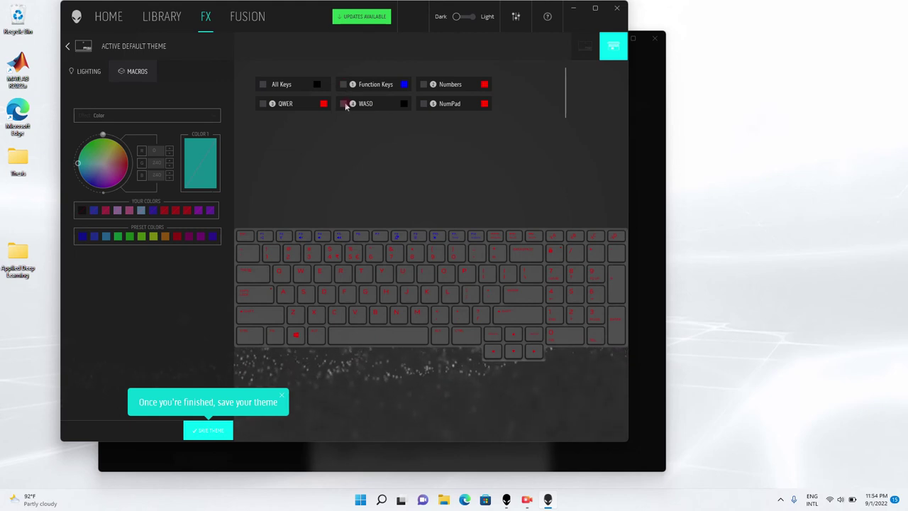
# - Color the WASD group cyan with RGB values 0, 255, 255, and deselect it
pyautogui.click(344, 104)
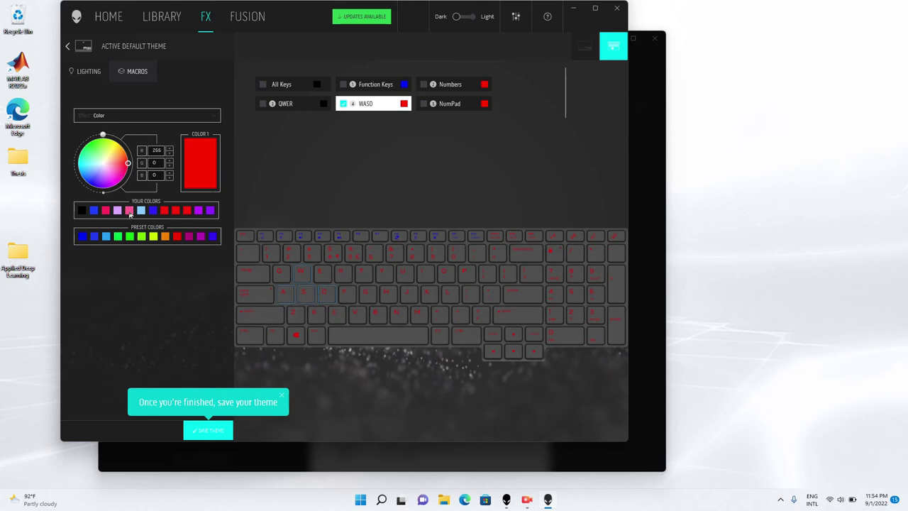
pyautogui.click(79, 165)
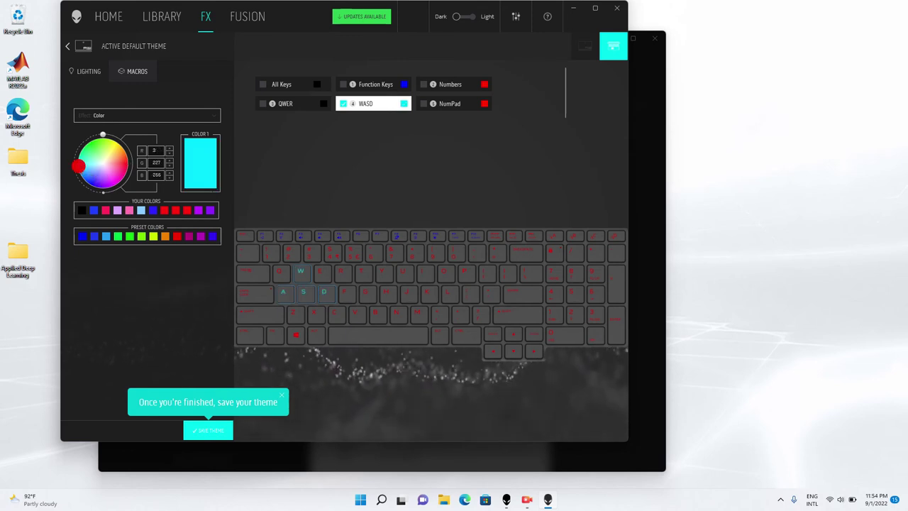
pyautogui.doubleClick(156, 162)
pyautogui.write('255')
pyautogui.click(149, 276)
pyautogui.doubleClick(156, 150)
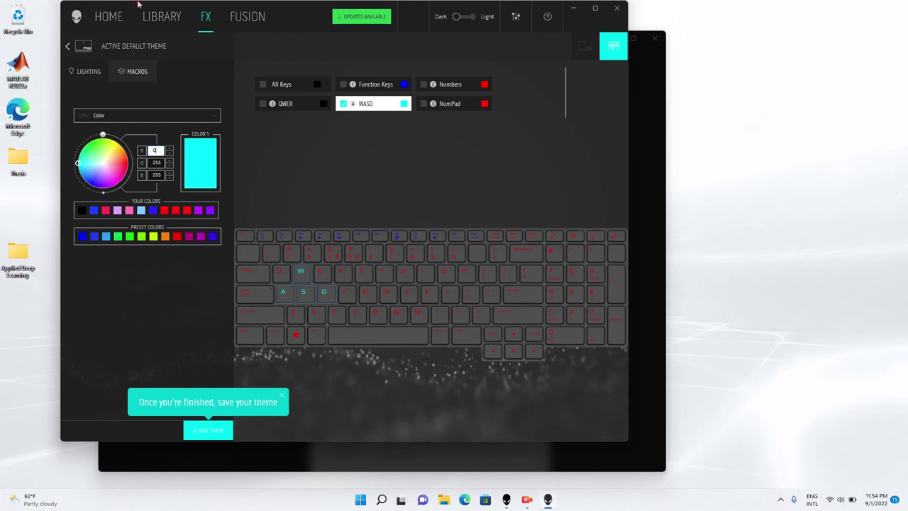
pyautogui.click(280, 177)
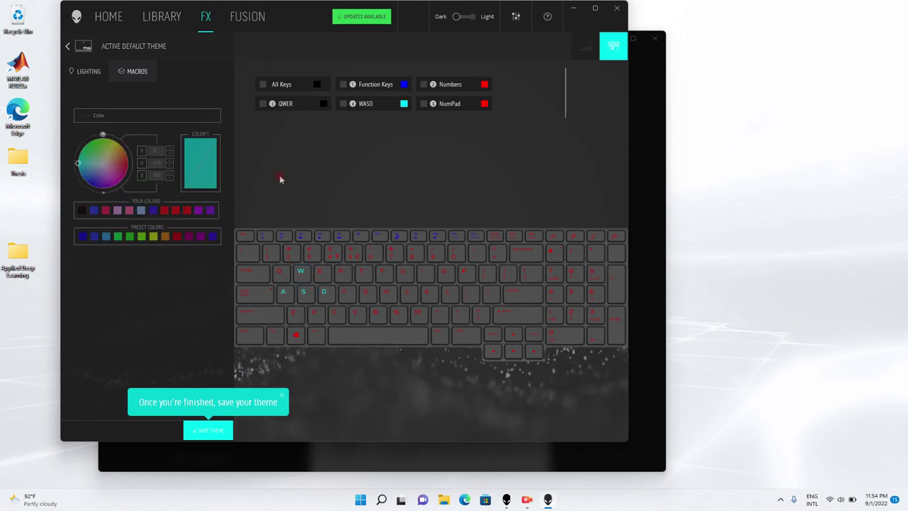
# - Select the QWER group, color it yellow with RGB values 255, 255, 0, and deselect it
pyautogui.click(348, 104)
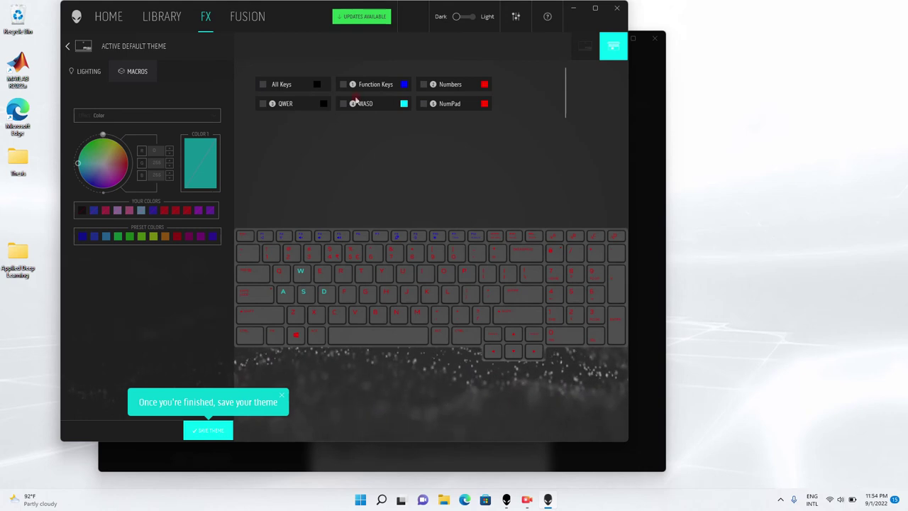
pyautogui.click(342, 103)
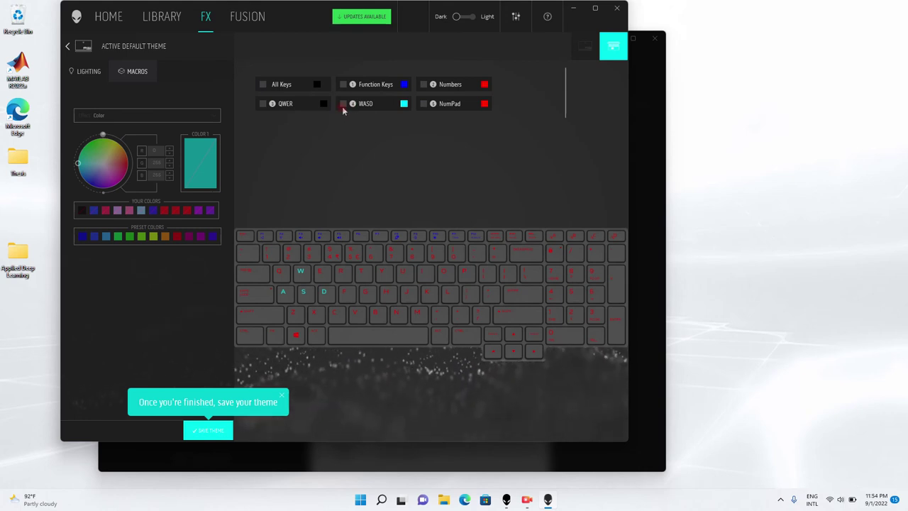
pyautogui.click(290, 105)
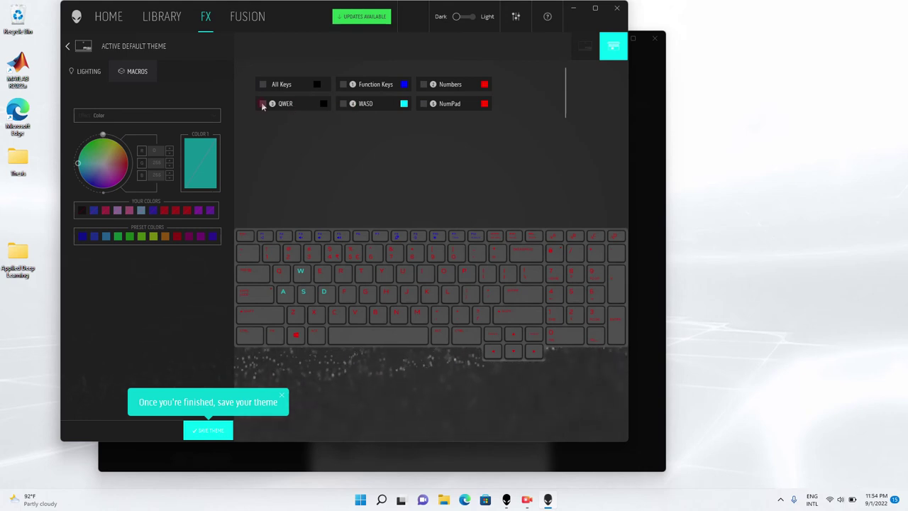
pyautogui.click(261, 104)
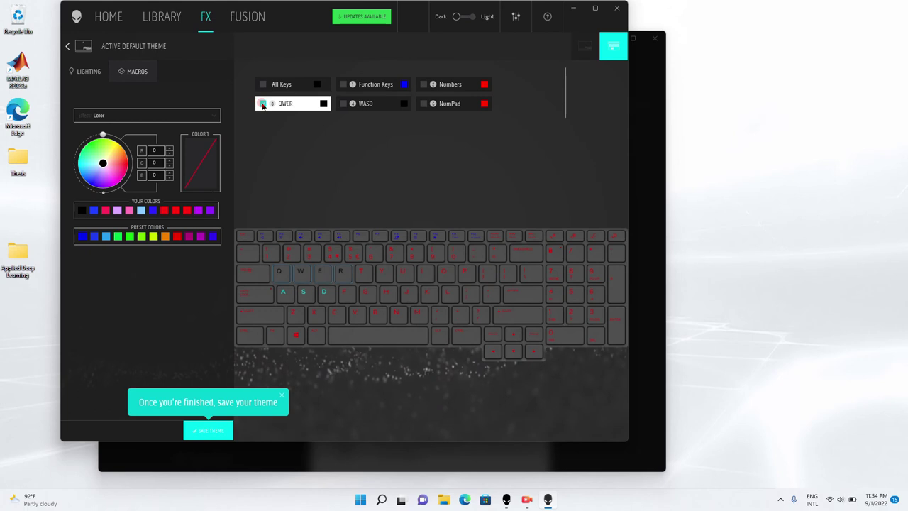
pyautogui.click(156, 150)
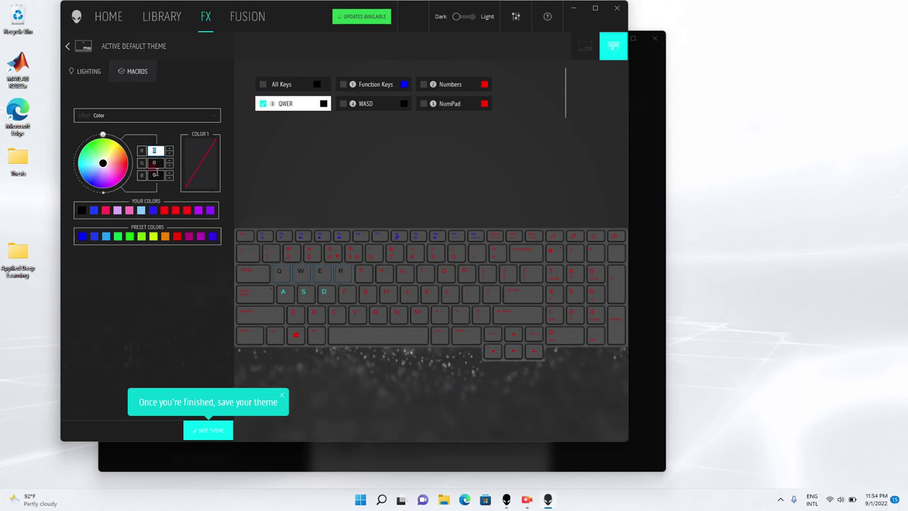
pyautogui.write('255')
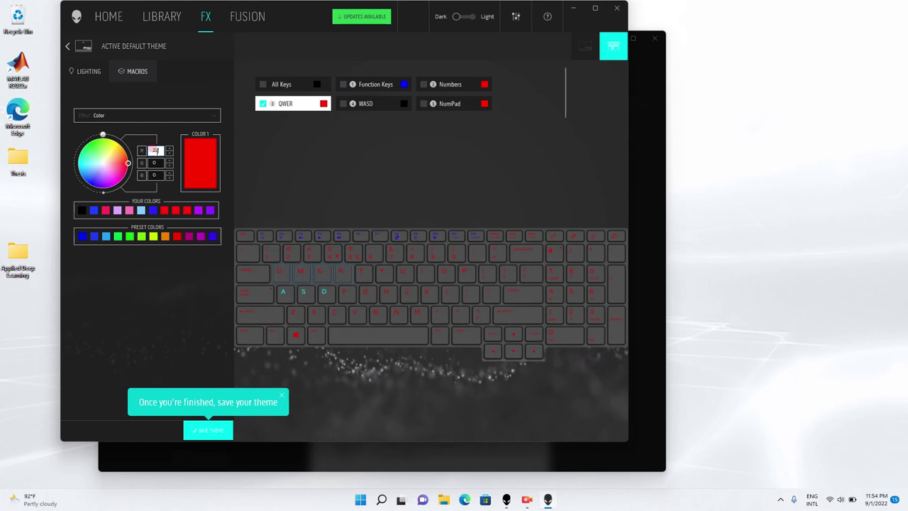
pyautogui.click(155, 162)
pyautogui.doubleClick(156, 163)
pyautogui.write('234')
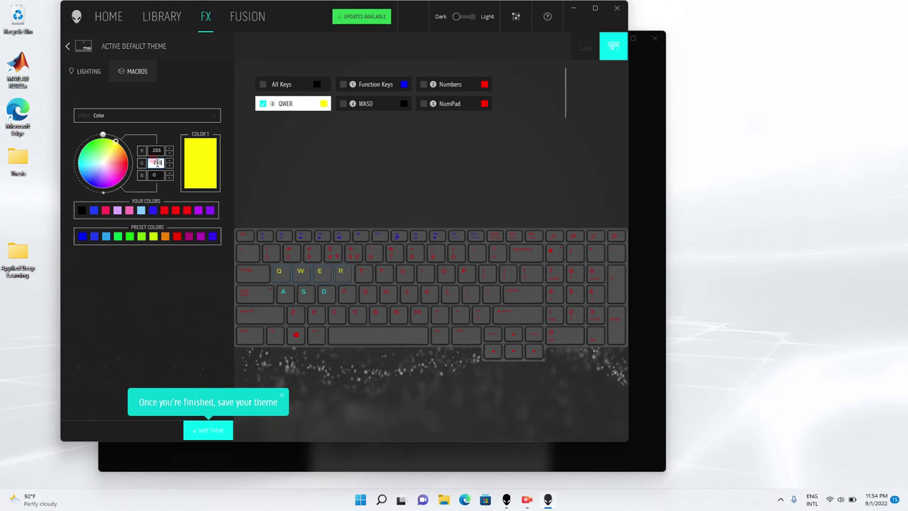
pyautogui.click(262, 104)
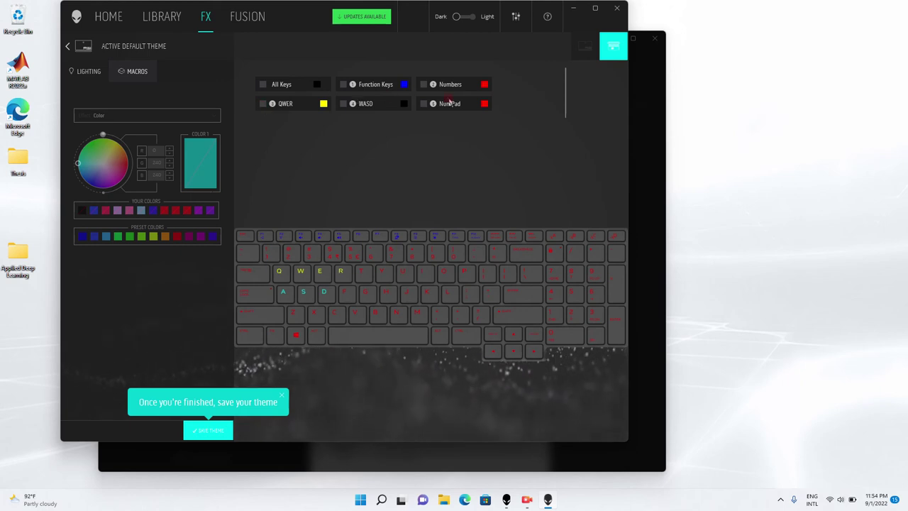
# - Color the NumPad group magenta by setting its blue value to 255, and deselect the group
pyautogui.click(423, 104)
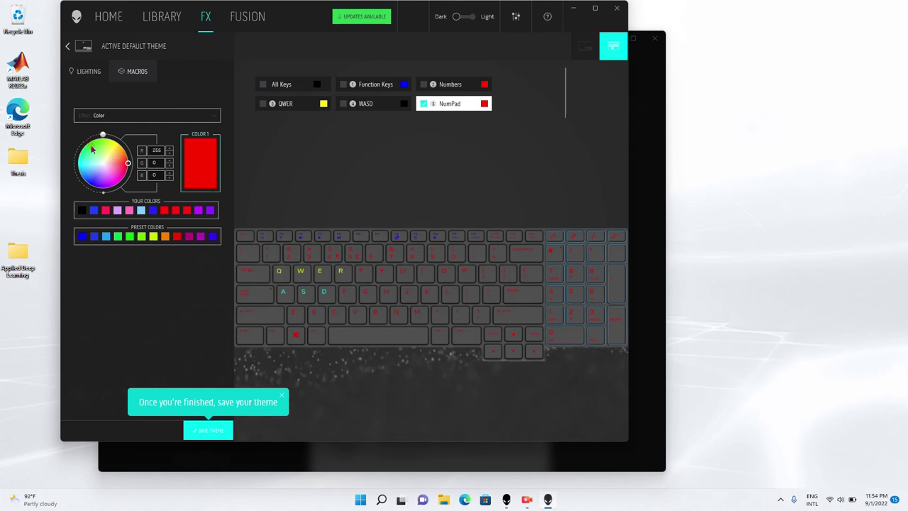
pyautogui.click(154, 170)
pyautogui.write('255')
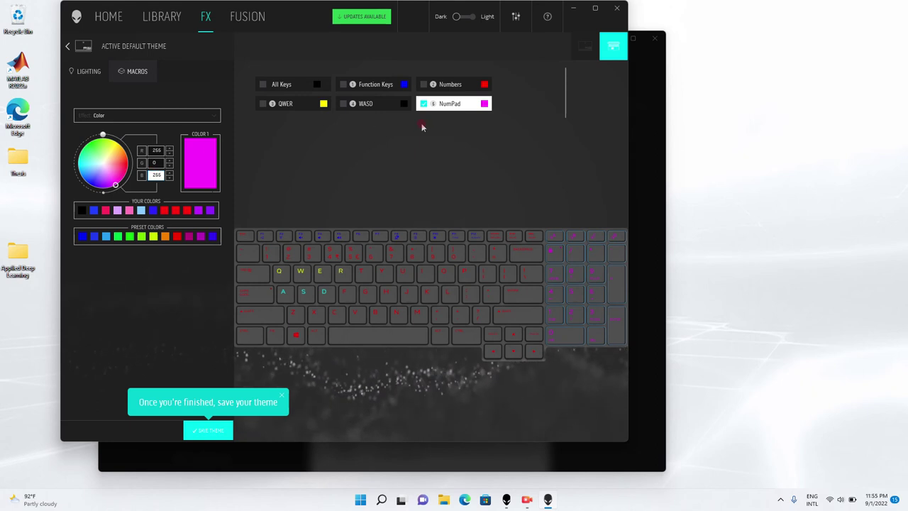
pyautogui.click(423, 104)
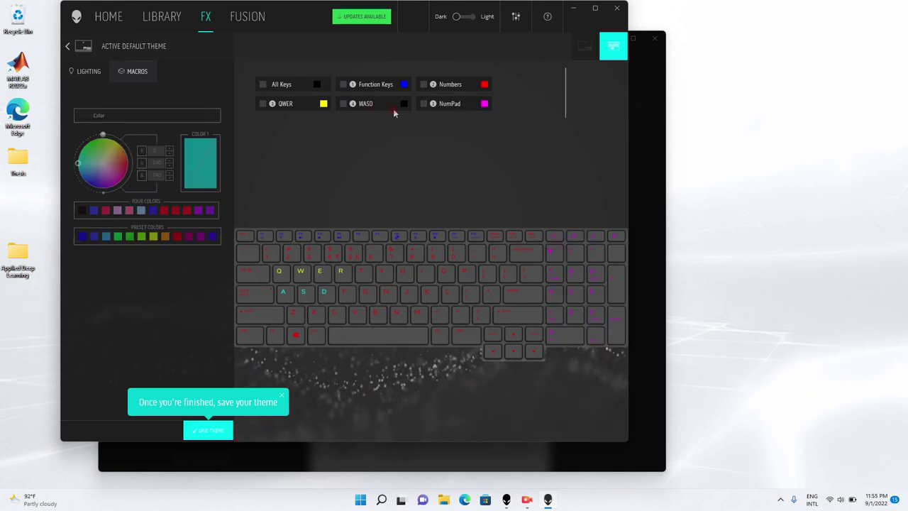
# - Color the WASD group pure green by setting its green value to 255, and deselect the group
pyautogui.click(343, 104)
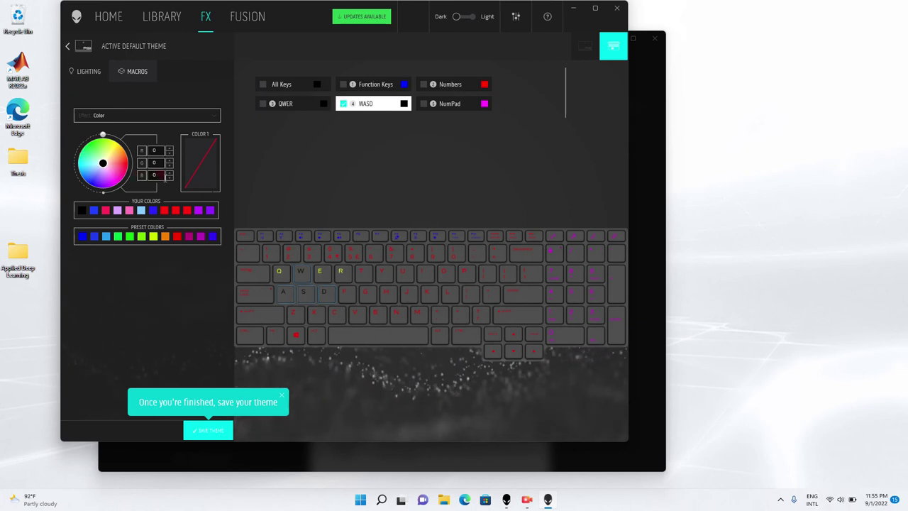
pyautogui.doubleClick(159, 163)
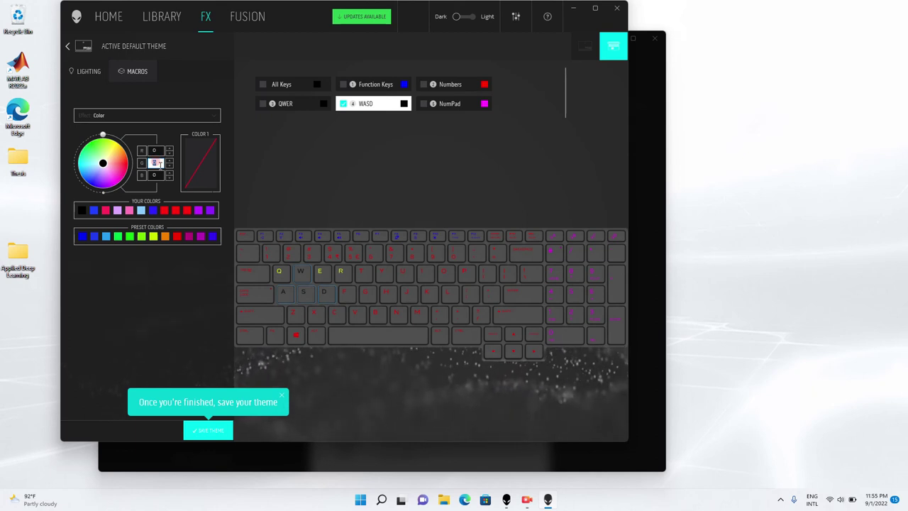
pyautogui.write('255')
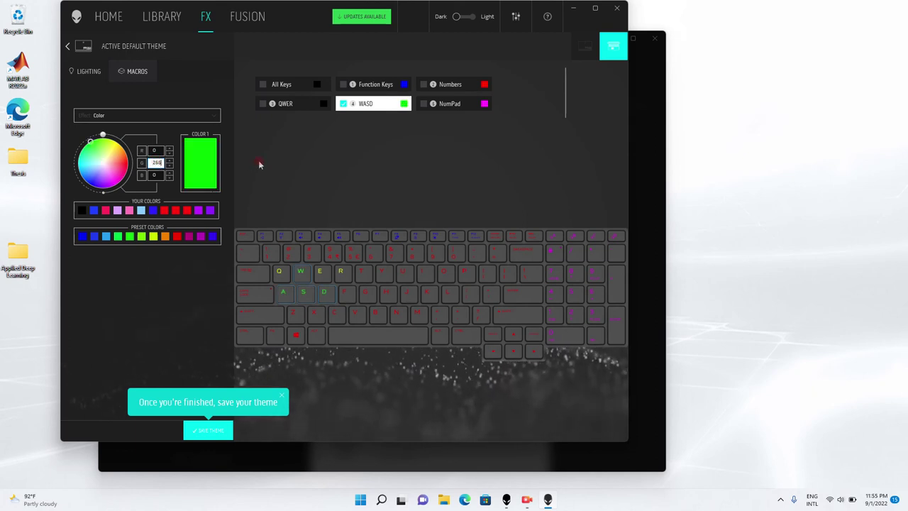
pyautogui.click(343, 104)
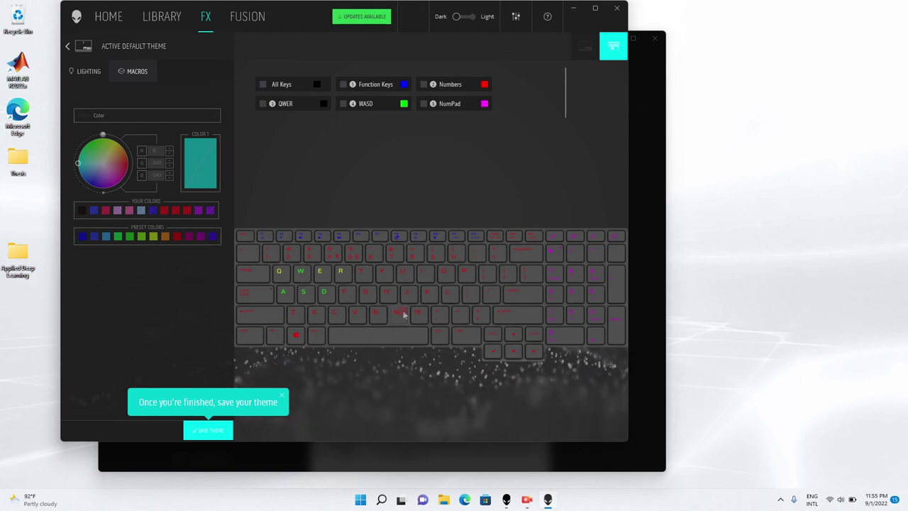
# - Color only the A key with the preset red, raise its red value to 255, and deselect the key
pyautogui.click(283, 295)
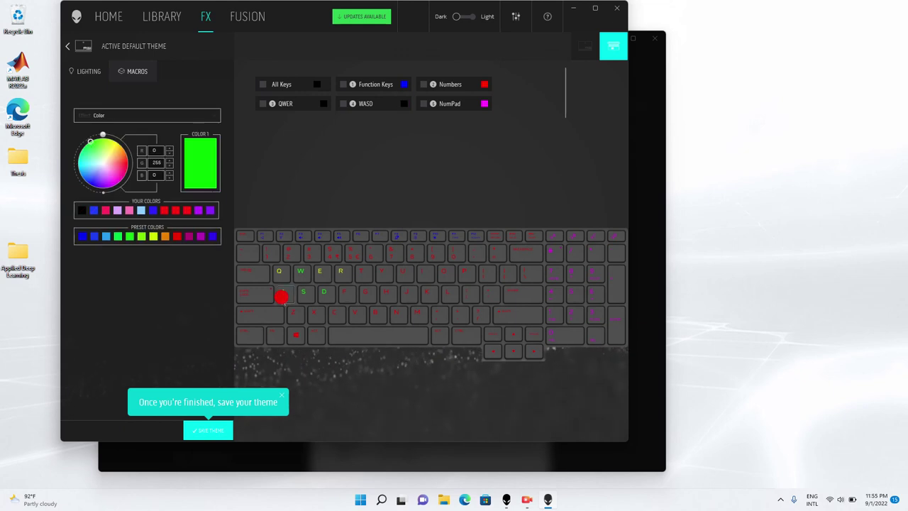
pyautogui.click(177, 237)
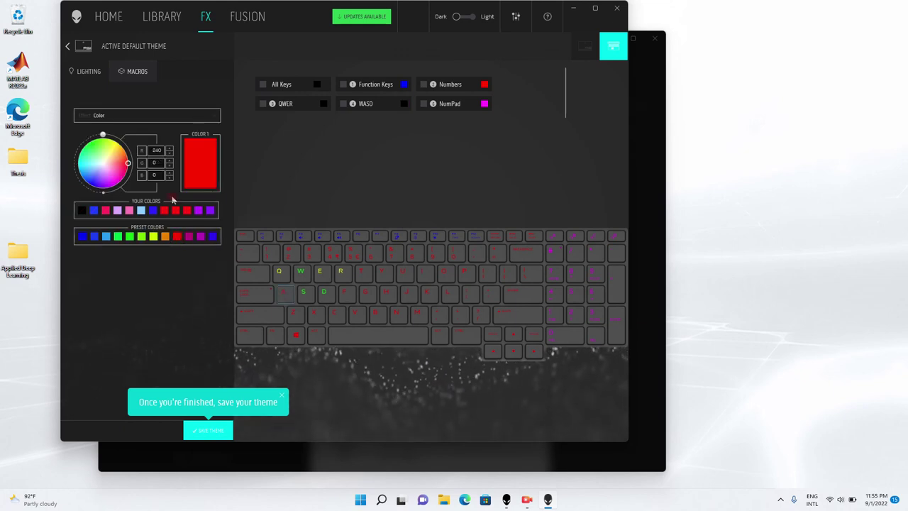
pyautogui.doubleClick(156, 150)
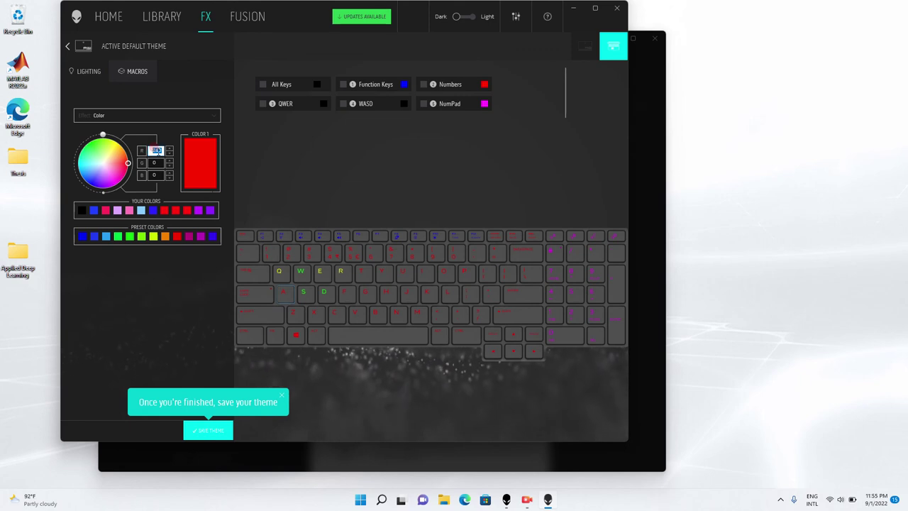
pyautogui.click(314, 200)
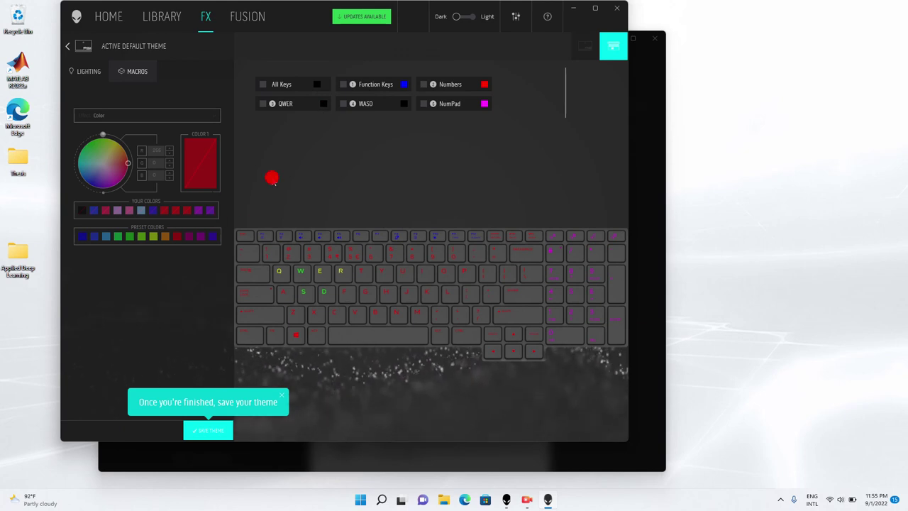
# - Color the S key with the preset blue-violet (60, 0, 240) and the D key with the preset magenta (180, 0, 120)
pyautogui.click(312, 298)
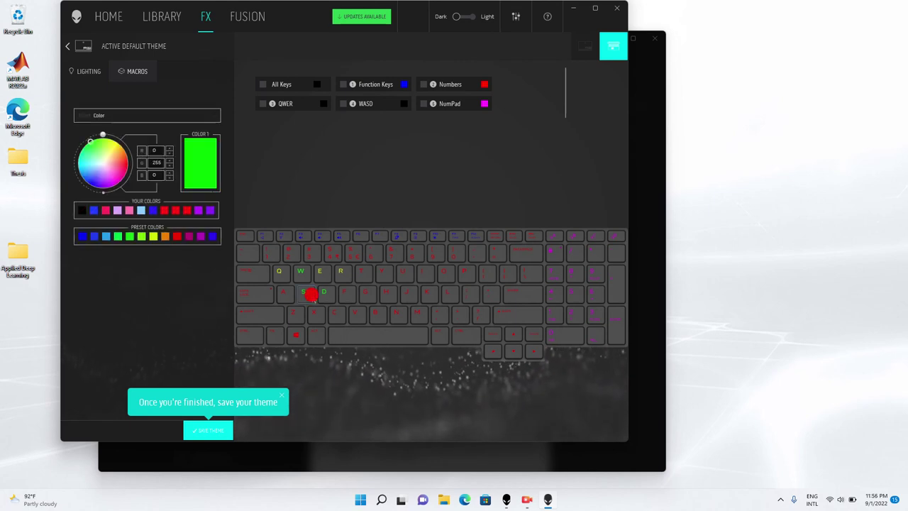
pyautogui.click(212, 236)
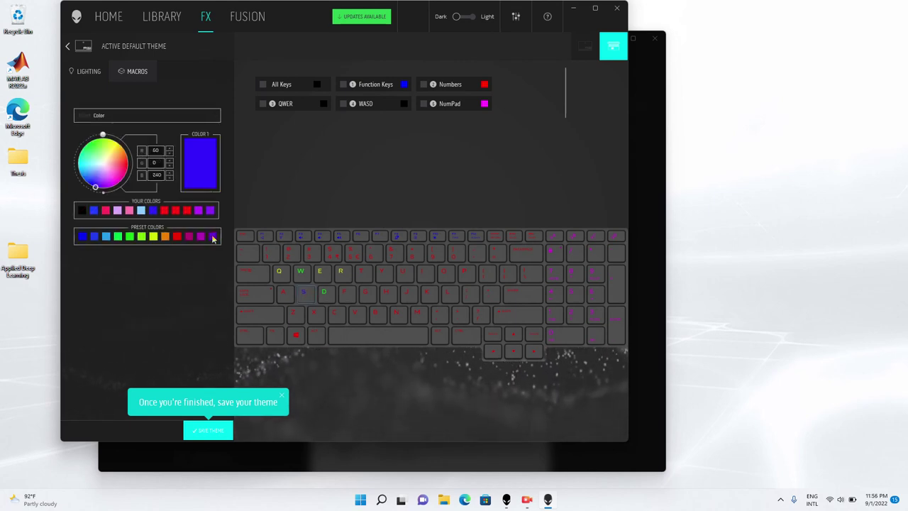
pyautogui.click(323, 292)
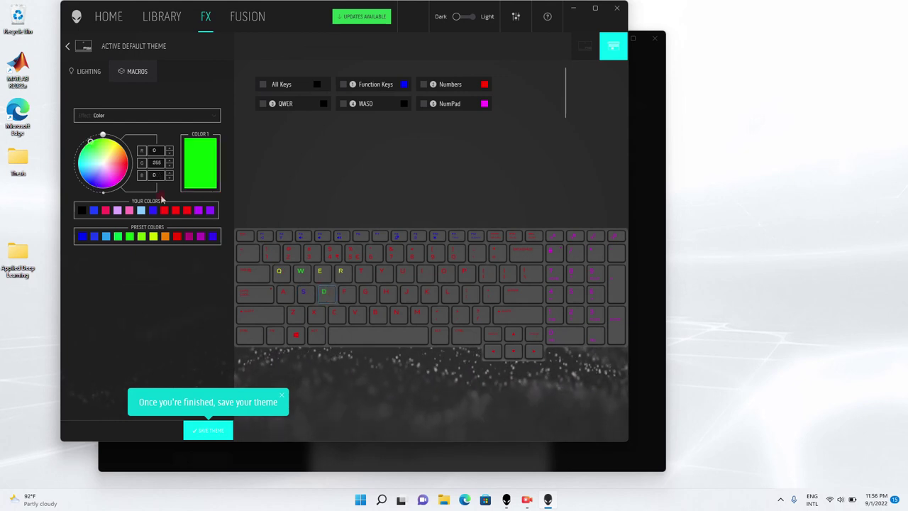
pyautogui.click(189, 237)
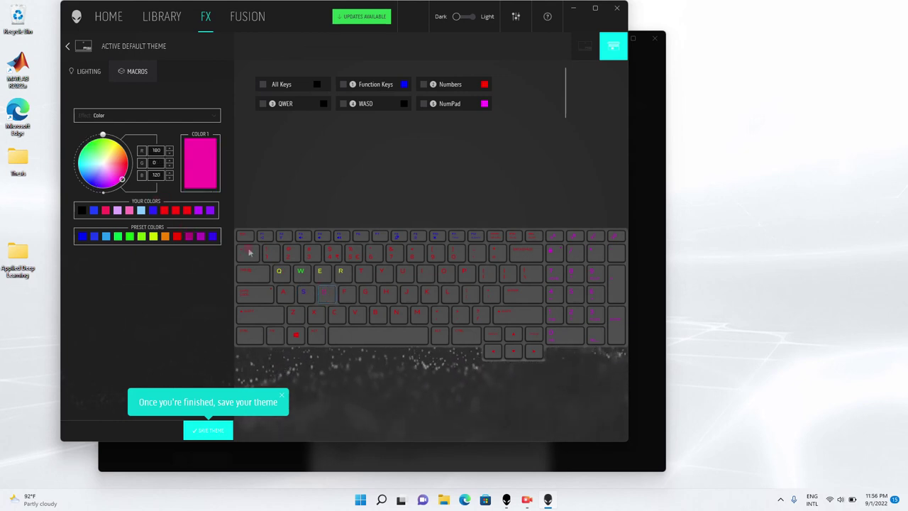
# - Color the E key with the saved purple (144, 34, 255) and the R key with the saved red (255, 14, 14)
pyautogui.click(320, 275)
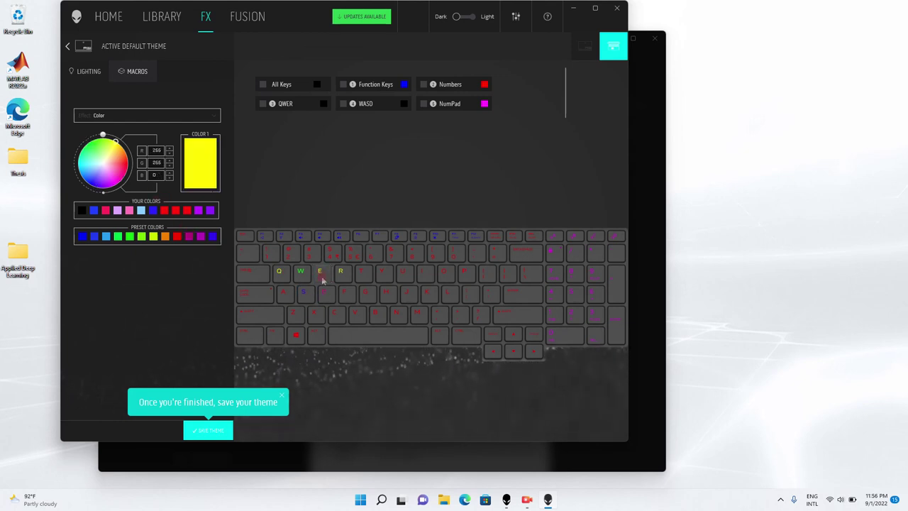
pyautogui.click(209, 212)
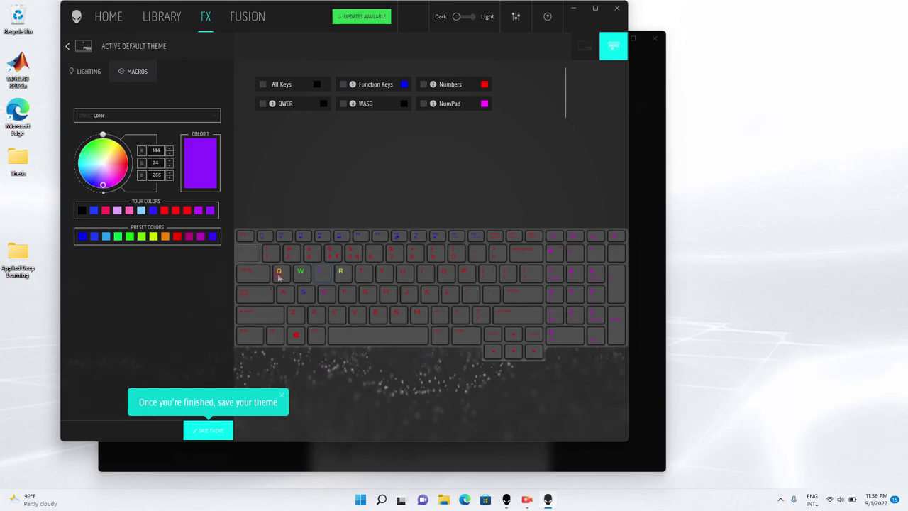
pyautogui.click(339, 276)
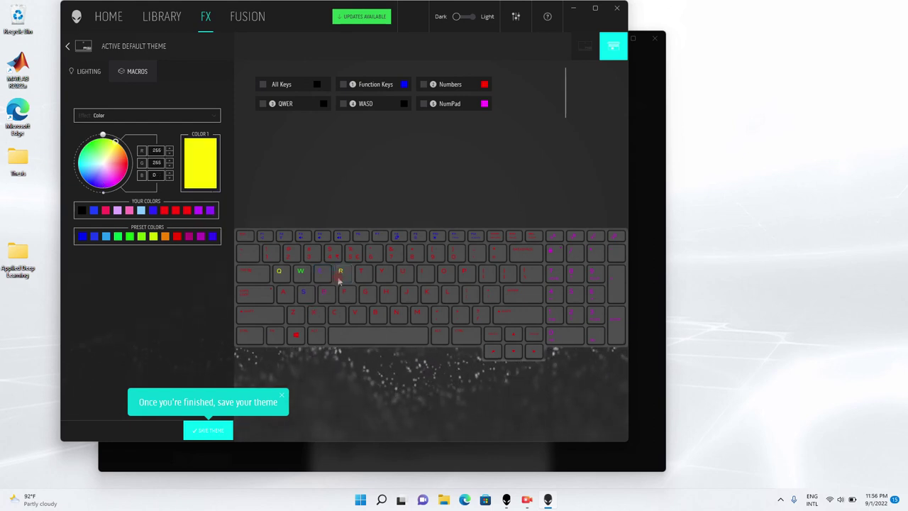
pyautogui.click(187, 211)
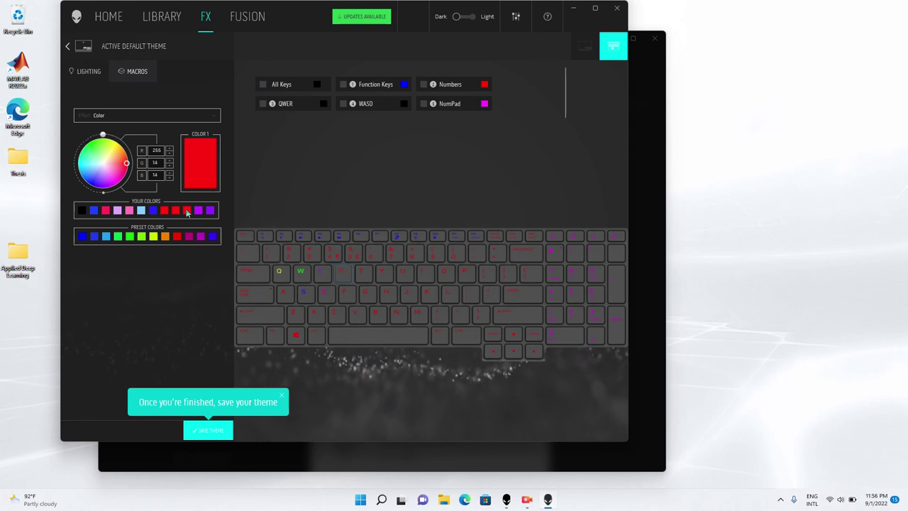
# - Color the T key with the preset blue-violet (60, 0, 240) and the Q key with the saved pink (255, 41, 92)
pyautogui.click(295, 276)
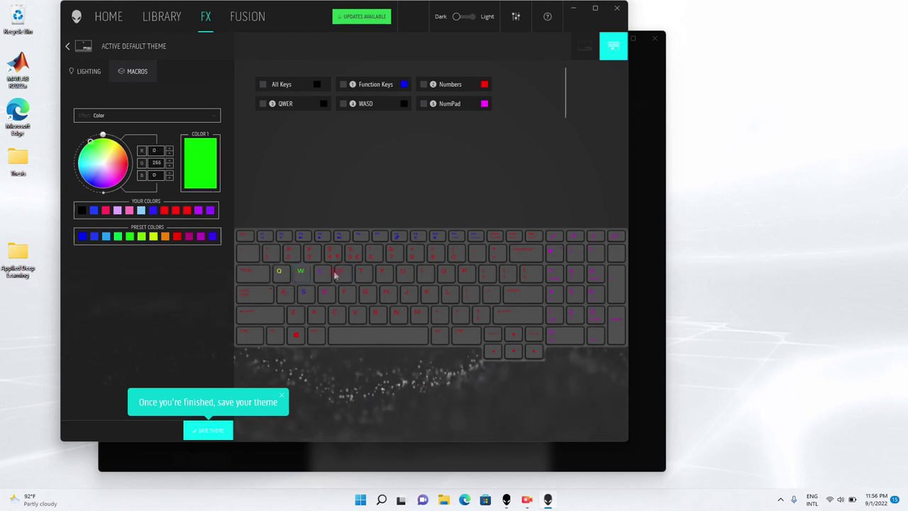
pyautogui.click(363, 278)
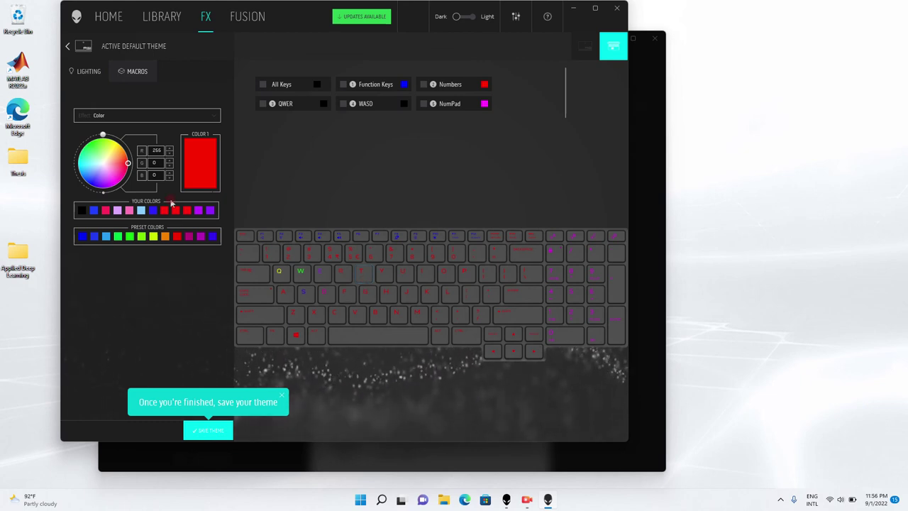
pyautogui.click(212, 236)
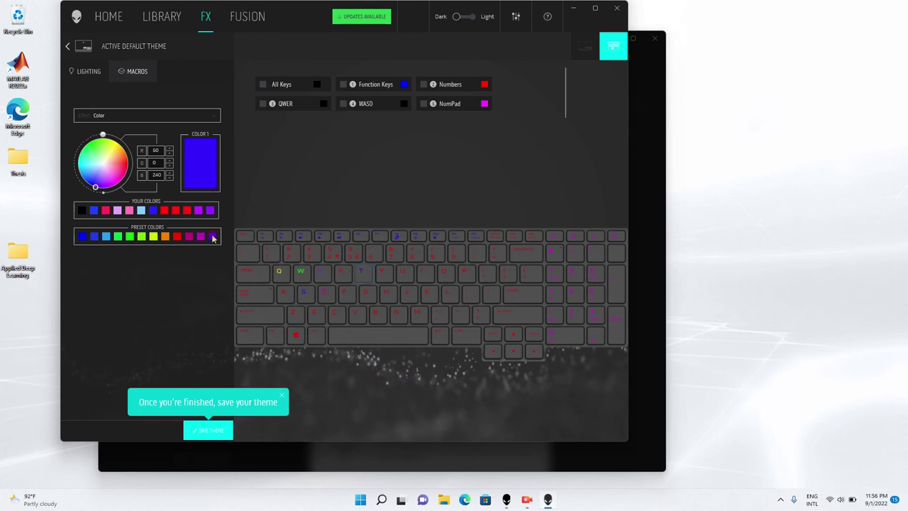
pyautogui.click(278, 272)
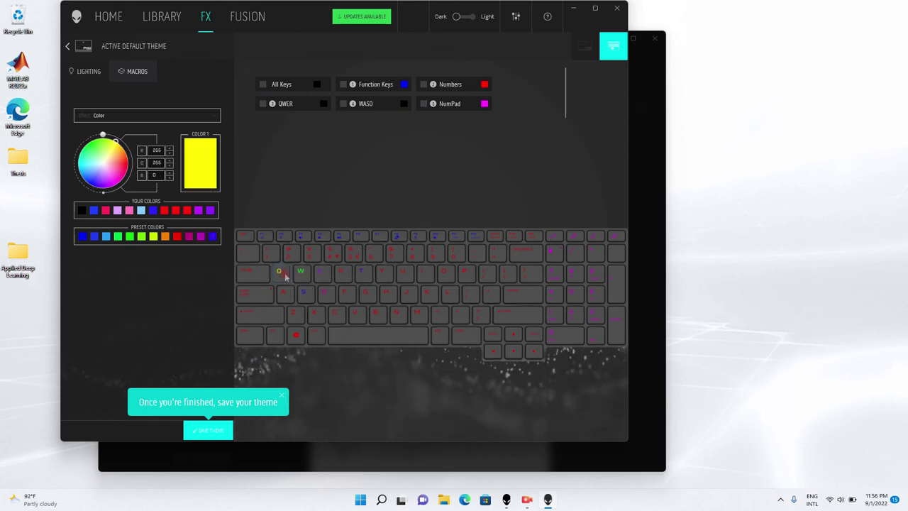
pyautogui.click(105, 211)
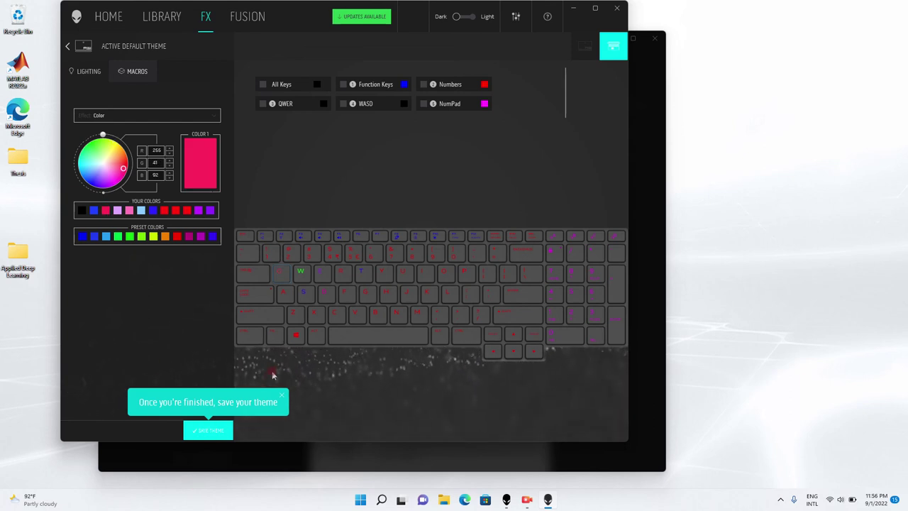
# - Recolor the S key pure red by setting its red value to 255 and its blue value to 0
pyautogui.click(303, 296)
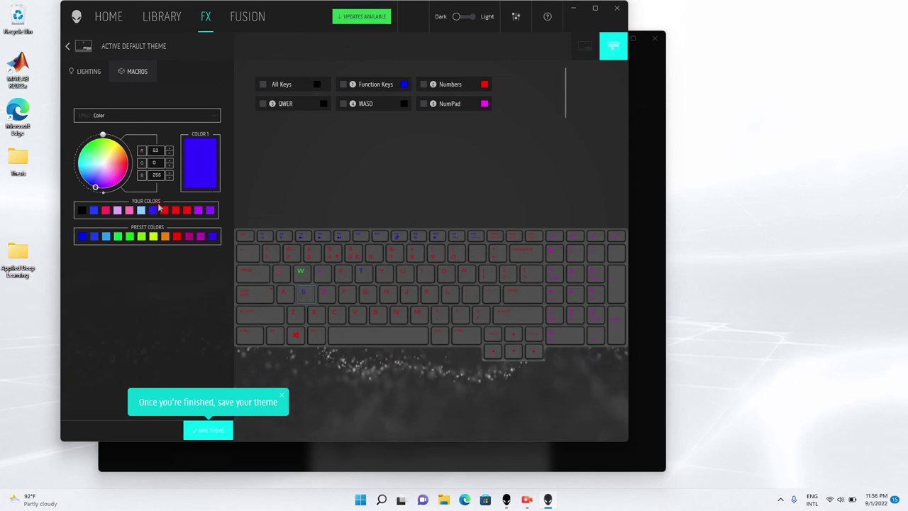
pyautogui.doubleClick(155, 151)
pyautogui.write('255')
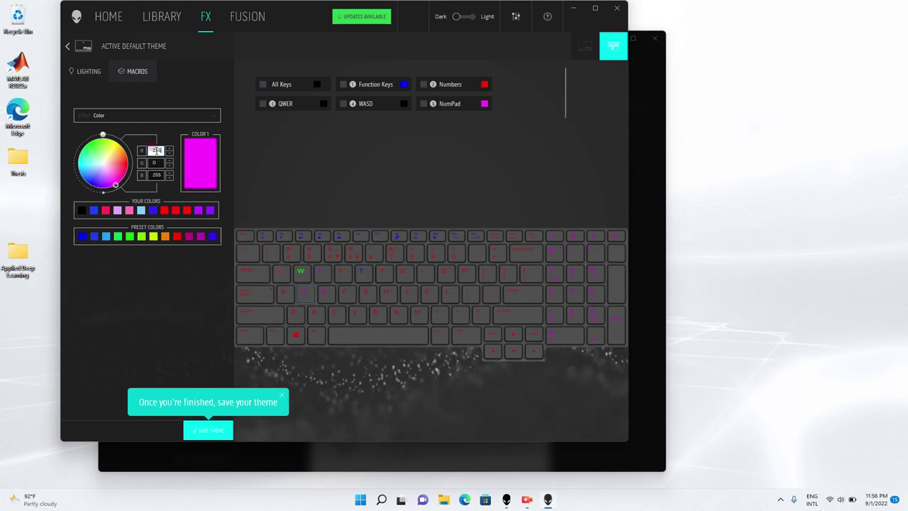
pyautogui.doubleClick(156, 175)
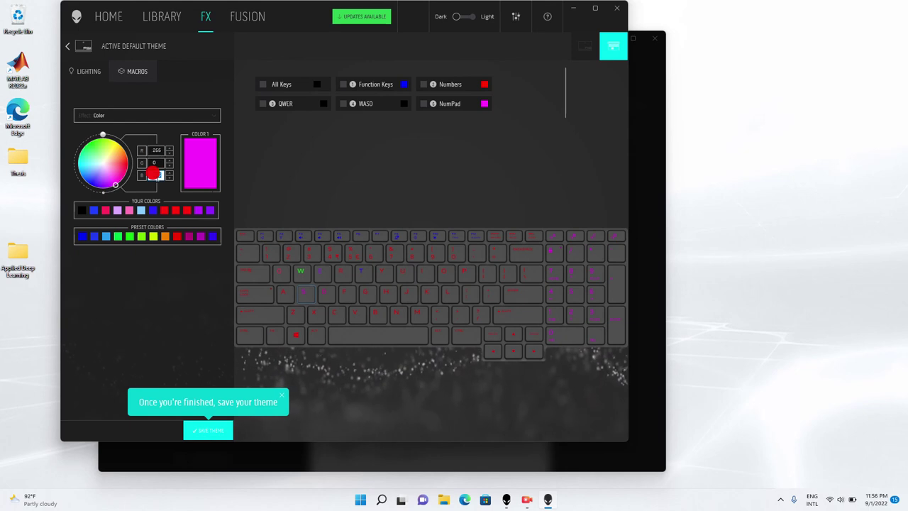
pyautogui.write('0')
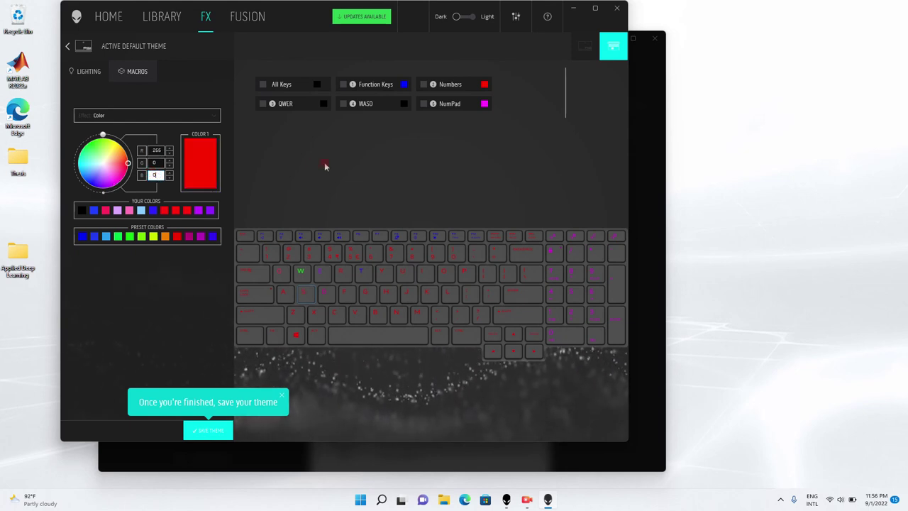
# - Color the W key pure blue by setting its blue value to 255 and its green value to 0
pyautogui.click(328, 295)
pyautogui.click(305, 278)
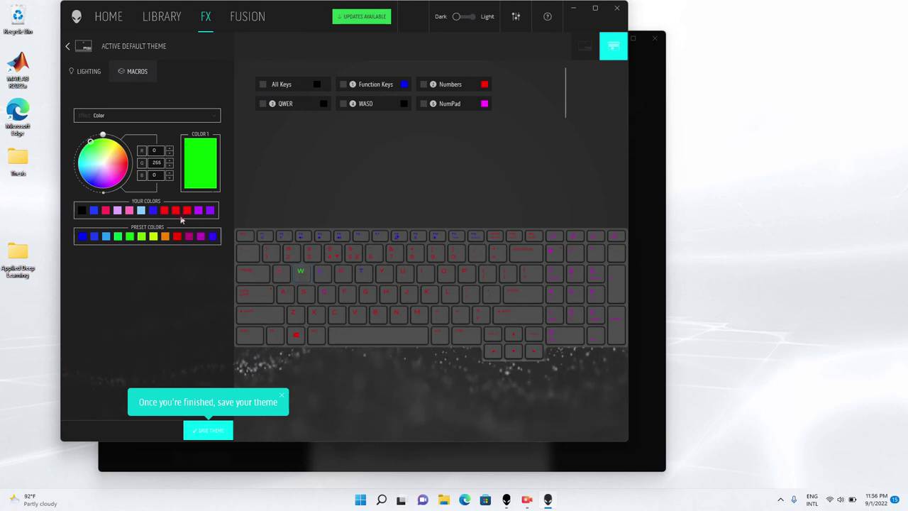
pyautogui.doubleClick(160, 174)
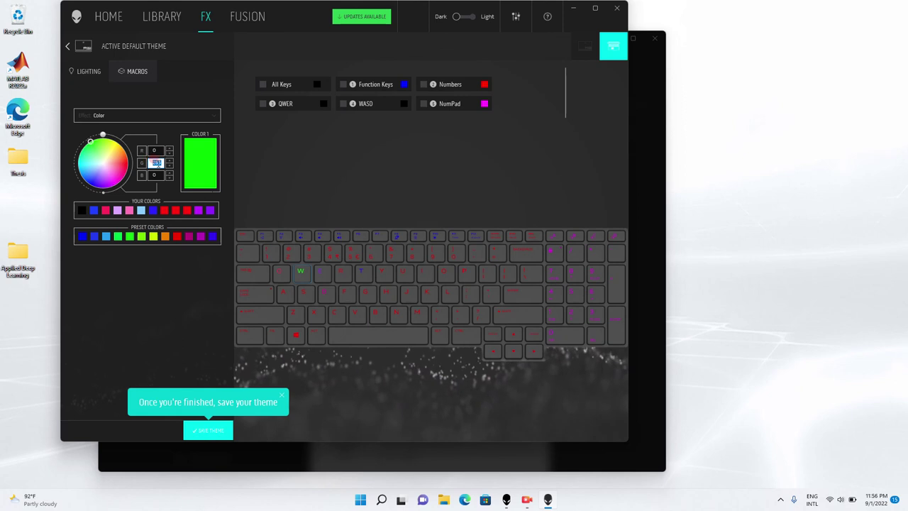
pyautogui.click(153, 172)
pyautogui.write('255')
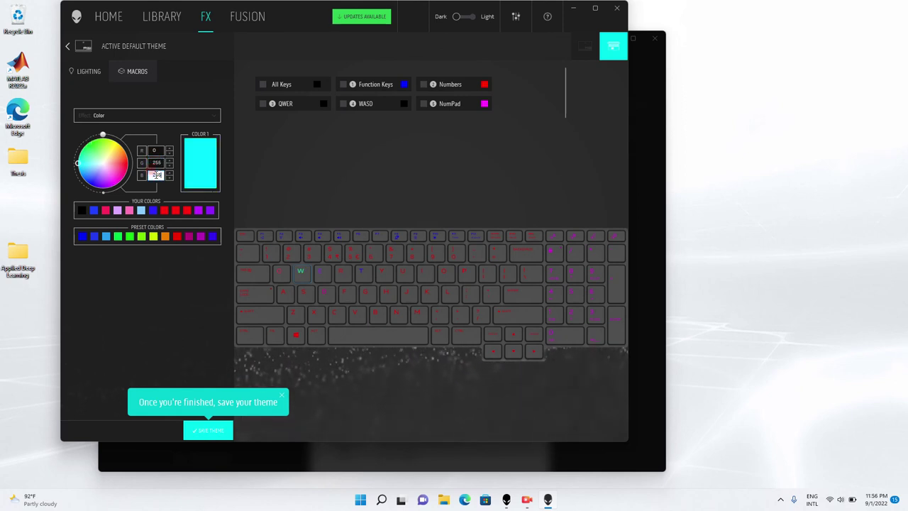
pyautogui.click(154, 163)
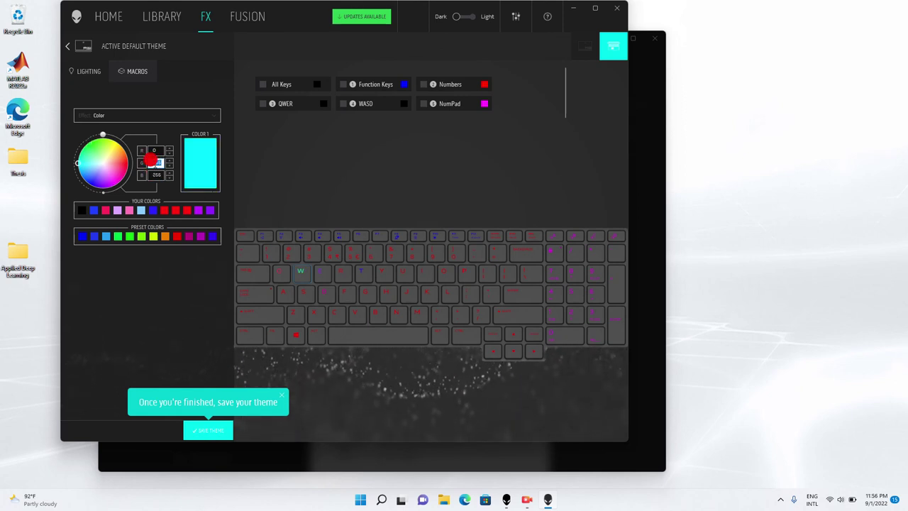
pyautogui.write('0')
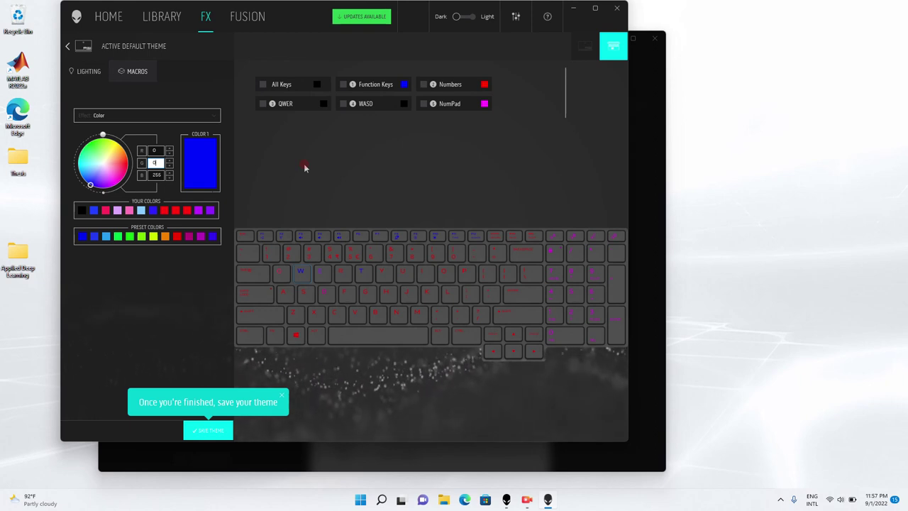
# - Color the W key with a saved red and set its green and blue values to 0
pyautogui.click(300, 277)
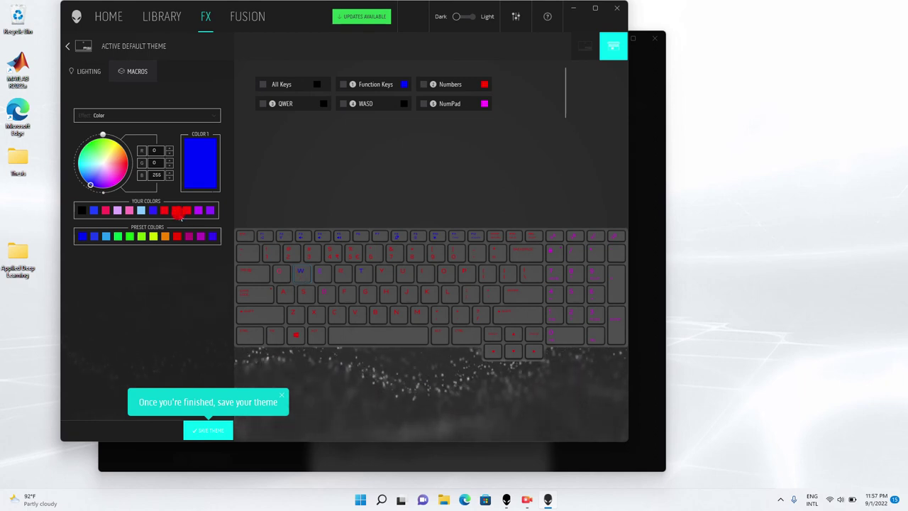
pyautogui.click(177, 212)
pyautogui.click(159, 163)
pyautogui.write('0')
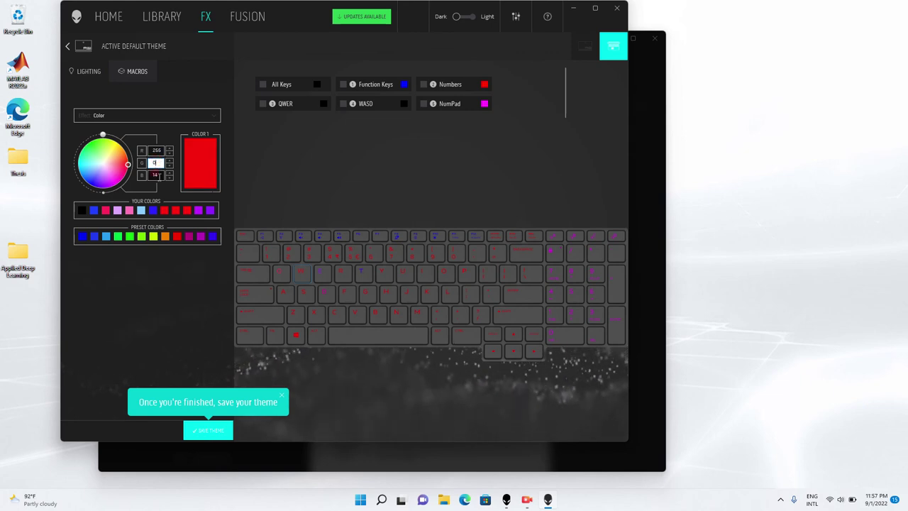
pyautogui.click(152, 168)
pyautogui.write('0')
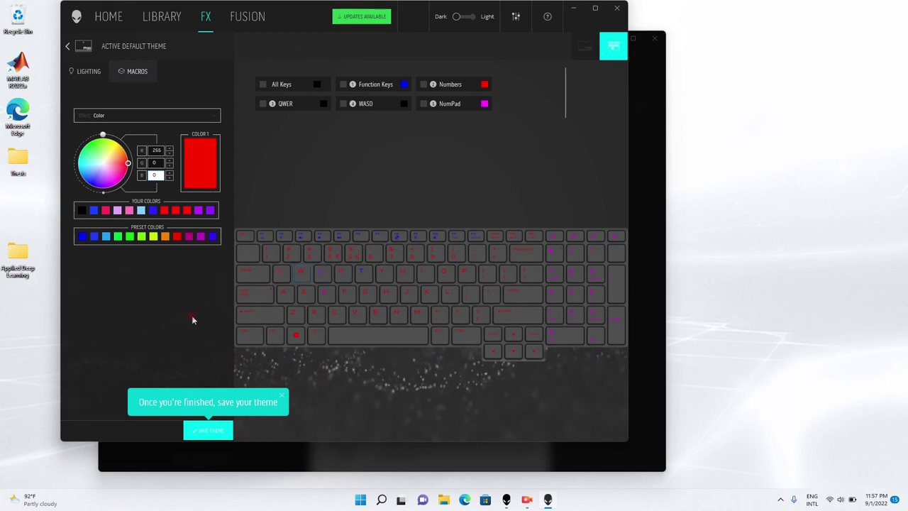
# - Color the T and E keys with the preset red (240, 0, 0) and save the theme
pyautogui.click(335, 278)
pyautogui.click(362, 278)
pyautogui.click(342, 274)
pyautogui.click(322, 271)
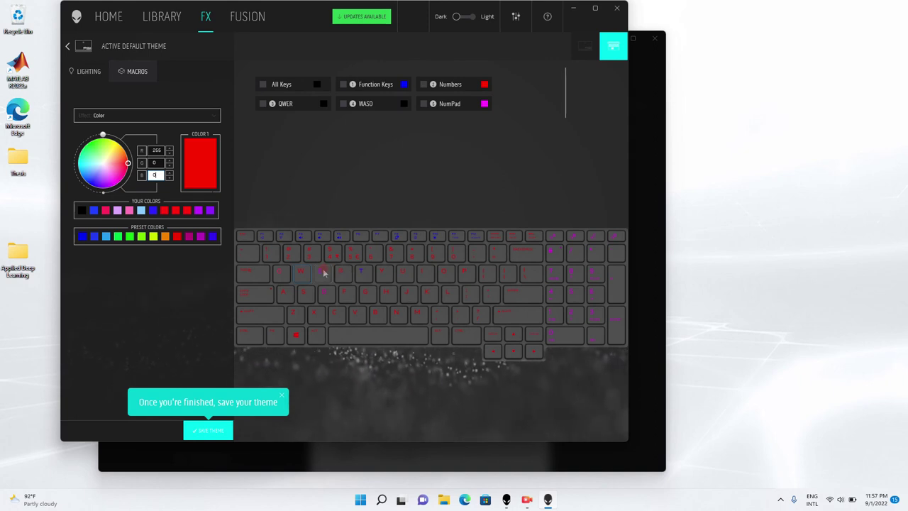
pyautogui.click(366, 277)
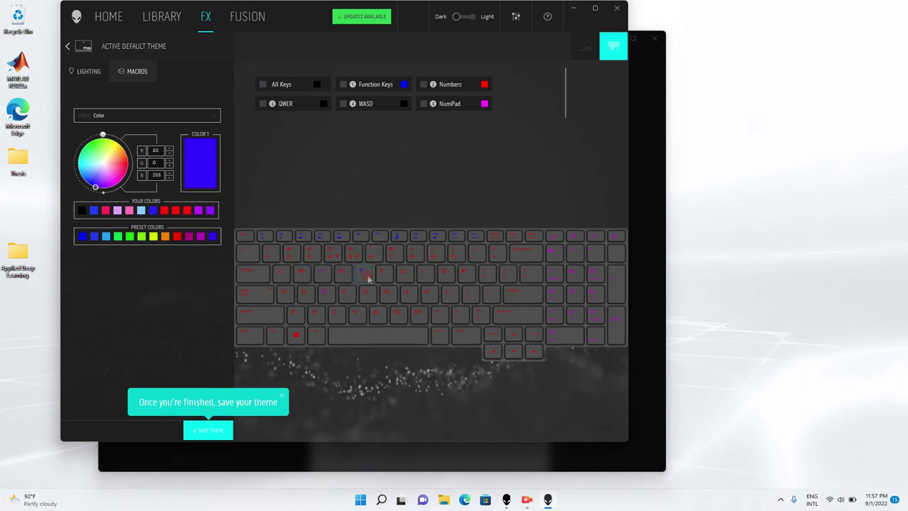
pyautogui.click(177, 237)
pyautogui.click(201, 236)
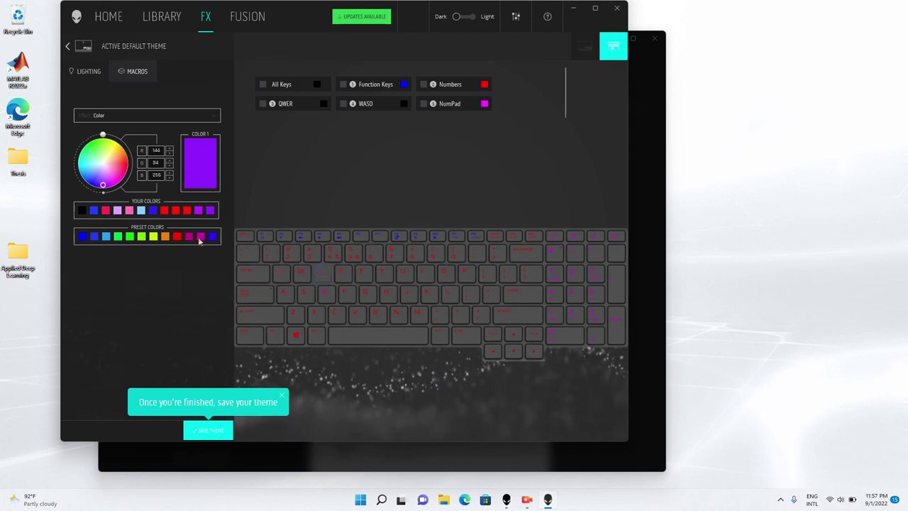
pyautogui.click(178, 237)
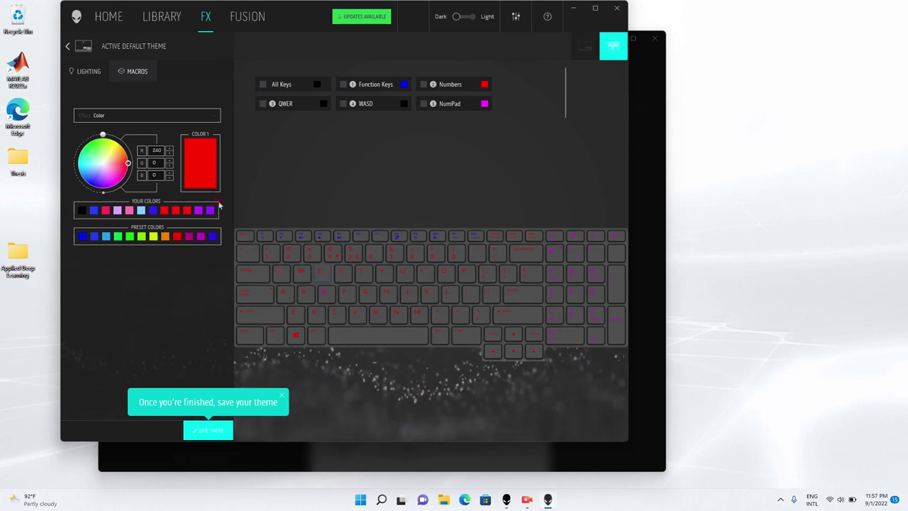
pyautogui.click(218, 429)
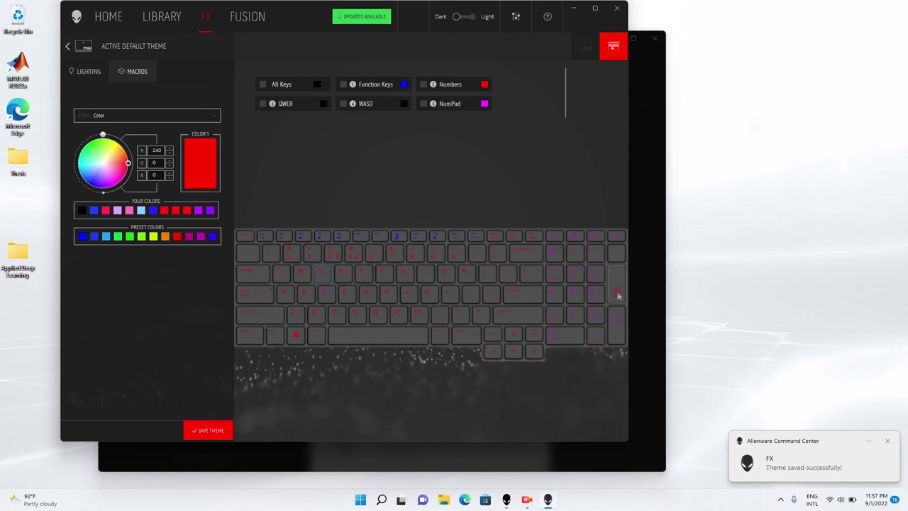
pyautogui.click(528, 500)
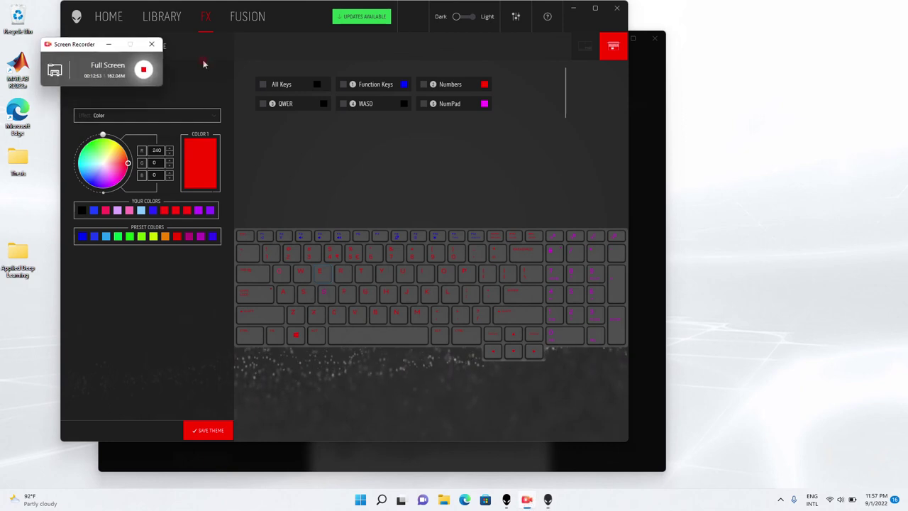